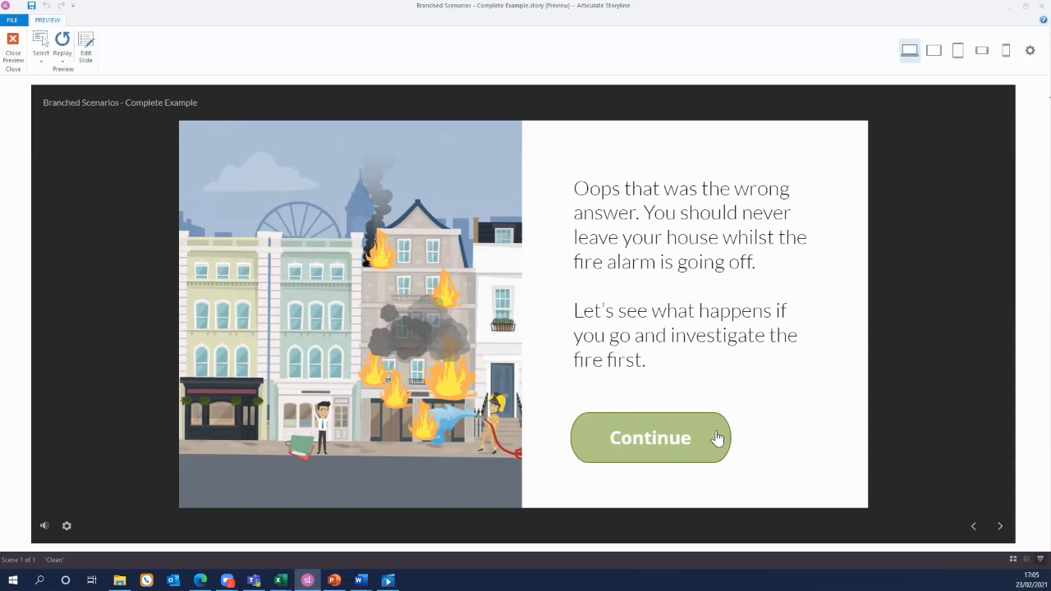
# - Continue past the wrong-answer feedback in the scenario preview, play through the right-decision ending, and close the preview
pyautogui.click(645, 438)
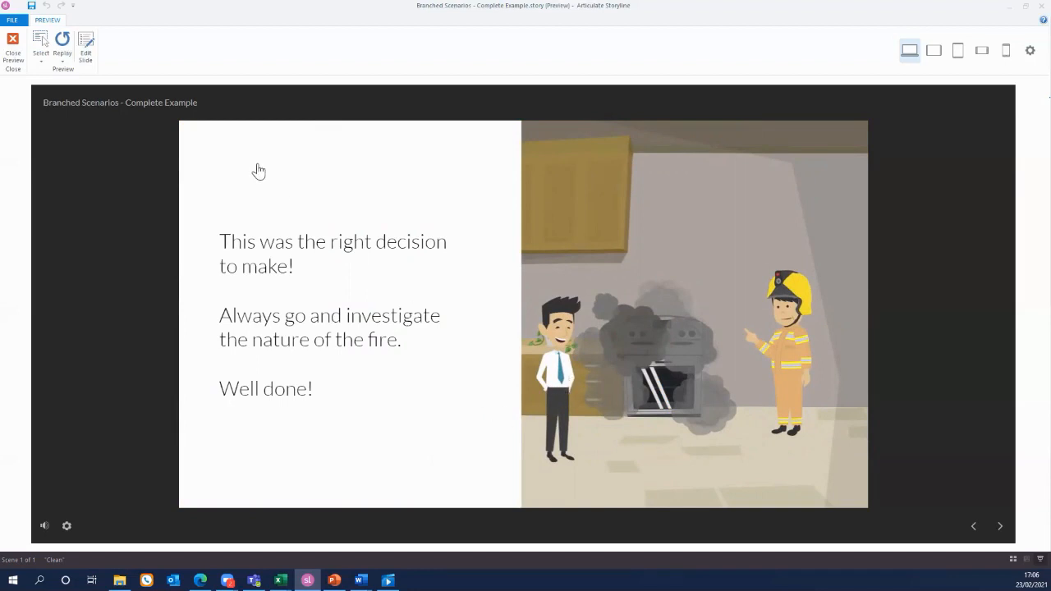
pyautogui.click(12, 49)
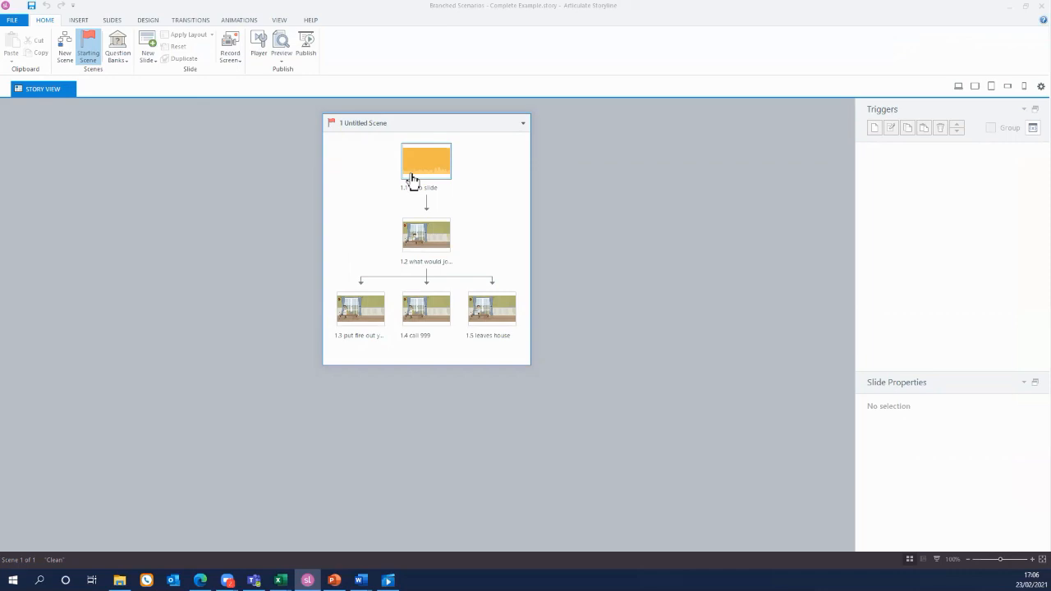
# - Open slide 1.2 and examine the triggers on its base layer and on the question layer with three answer buttons
pyautogui.doubleClick(419, 247)
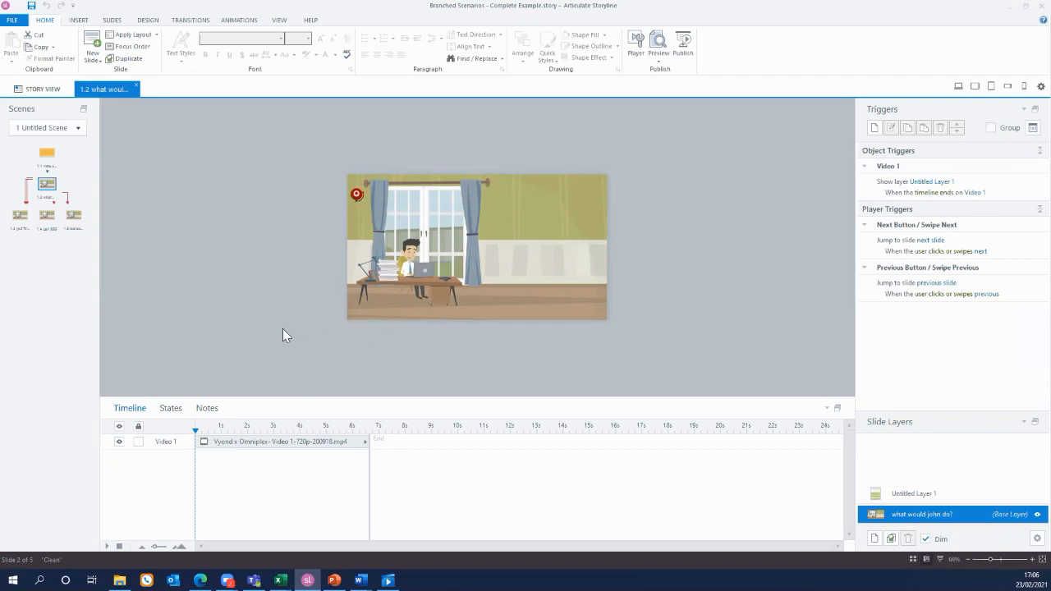
pyautogui.click(906, 496)
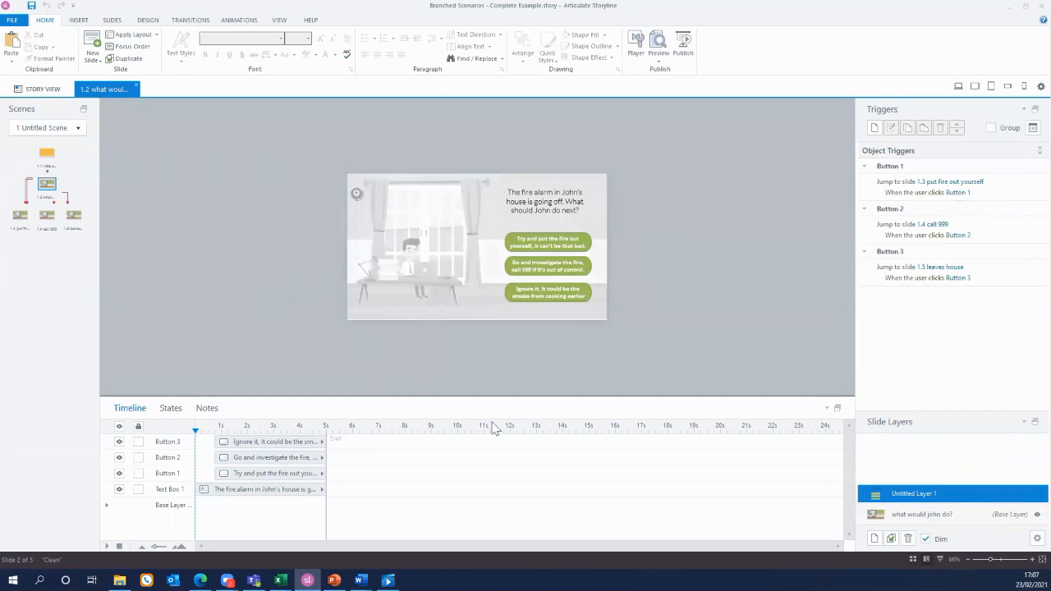
pyautogui.click(903, 515)
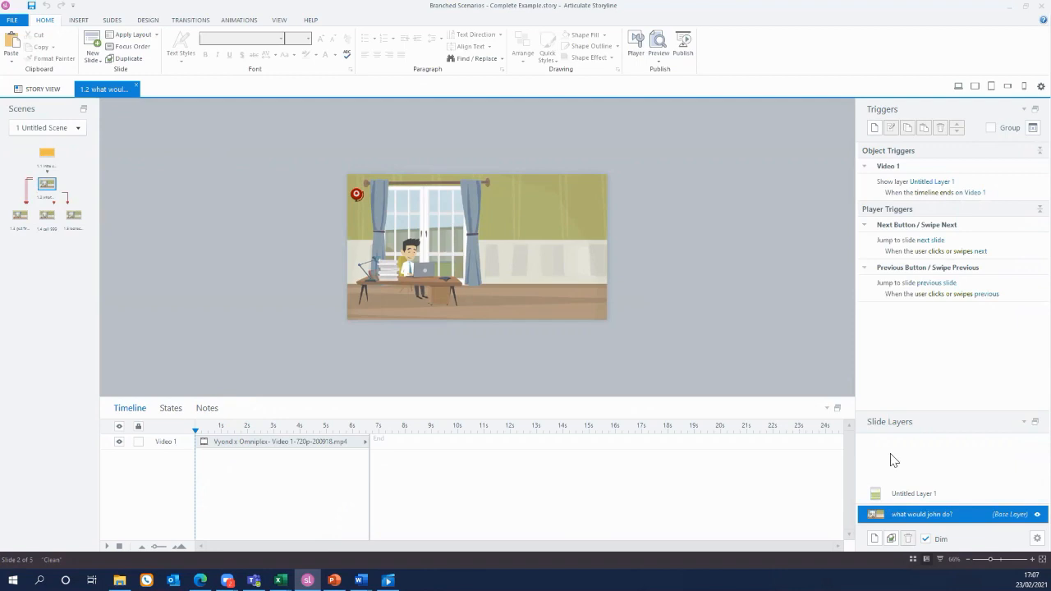
pyautogui.click(916, 498)
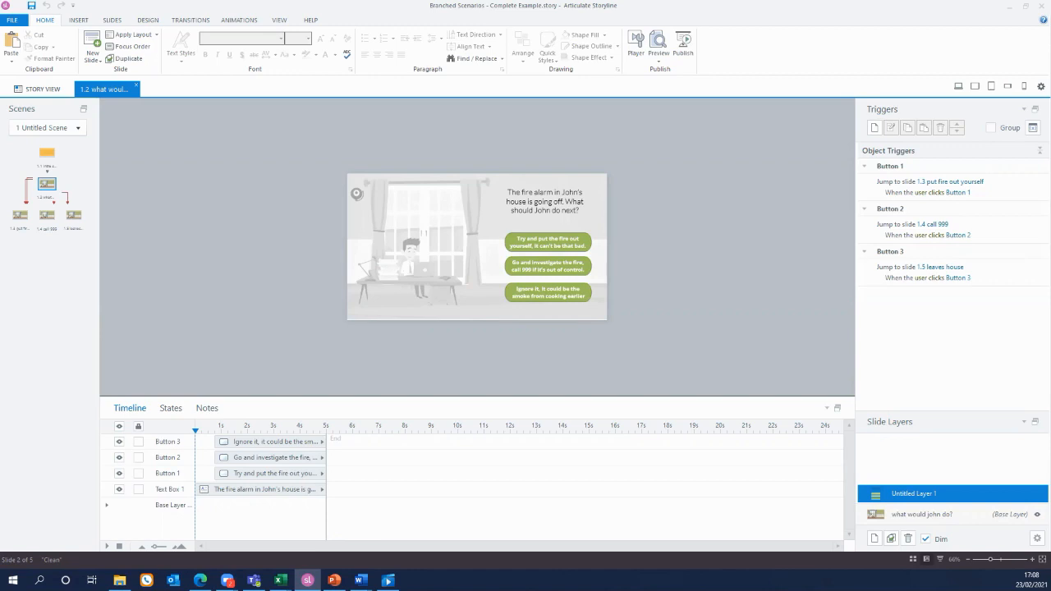
# - Switch to Vyond in the browser and open the further actions for the shared video "Vyond x Omniplex: Puts out fire himself"
pyautogui.hotkey('alt', 'Tab')
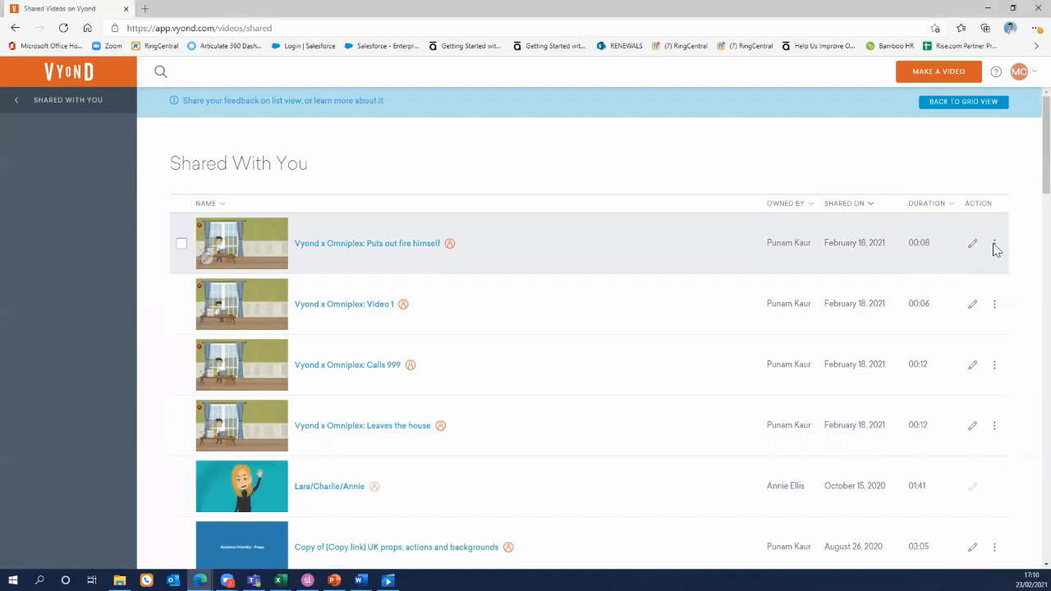
pyautogui.click(993, 245)
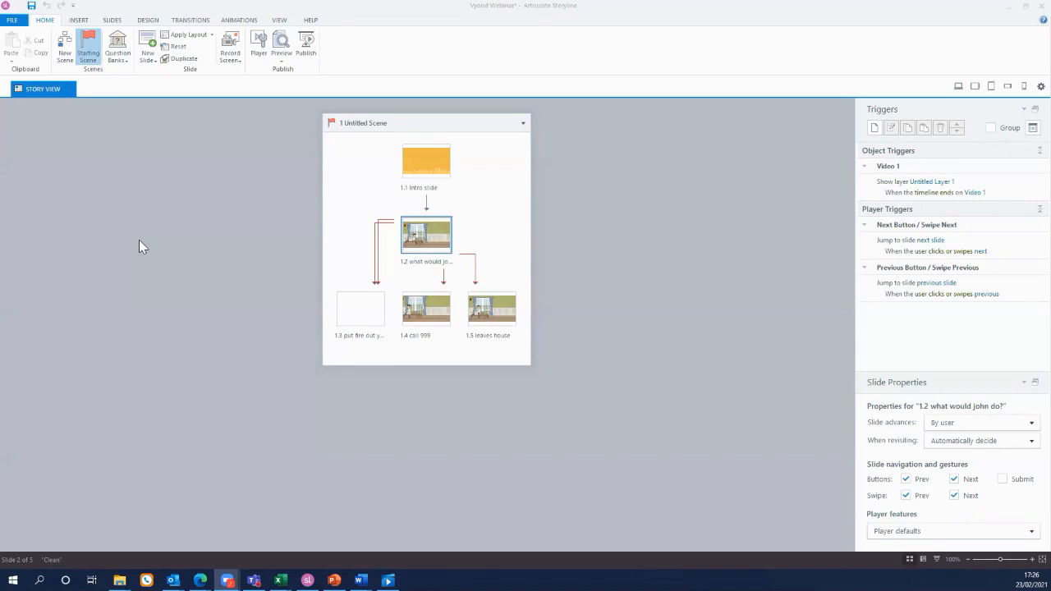
# - Open the blank slide 1.3 "put fire out yourself" and confirm the story size as 720x405 (16:9)
pyautogui.doubleClick(358, 321)
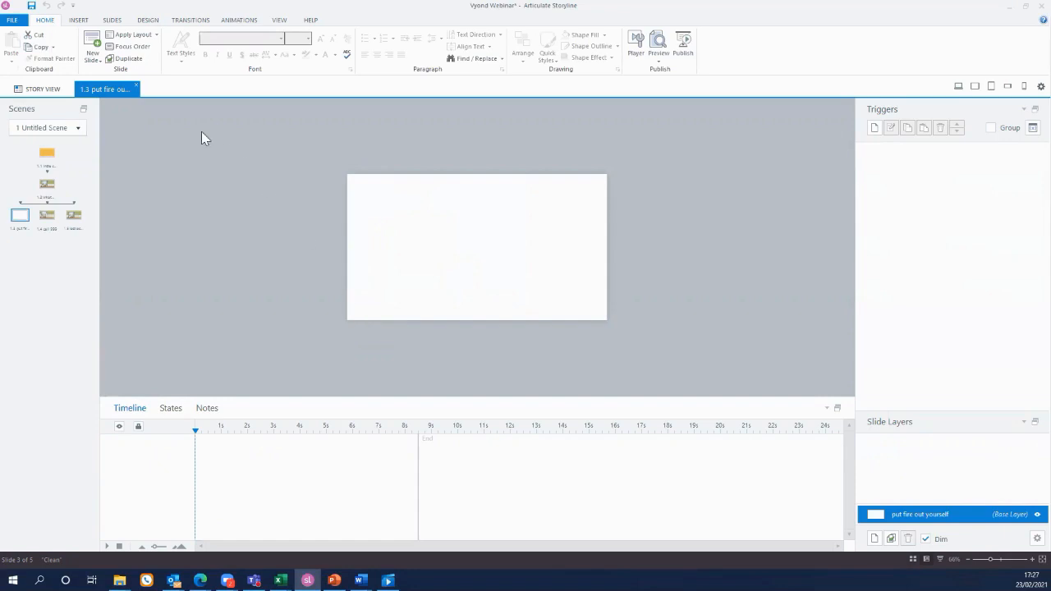
pyautogui.click(112, 22)
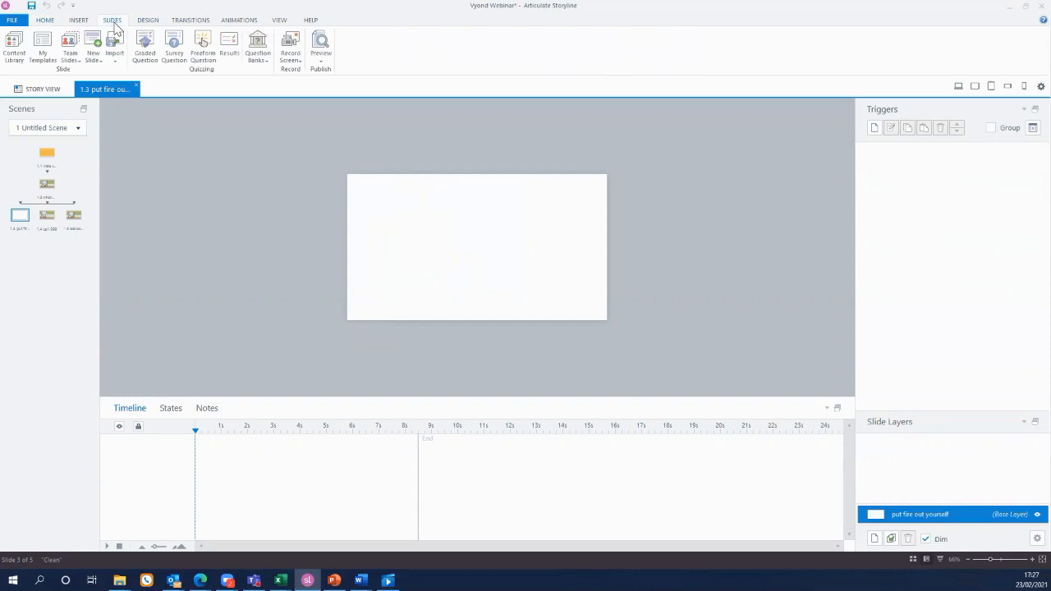
pyautogui.click(149, 22)
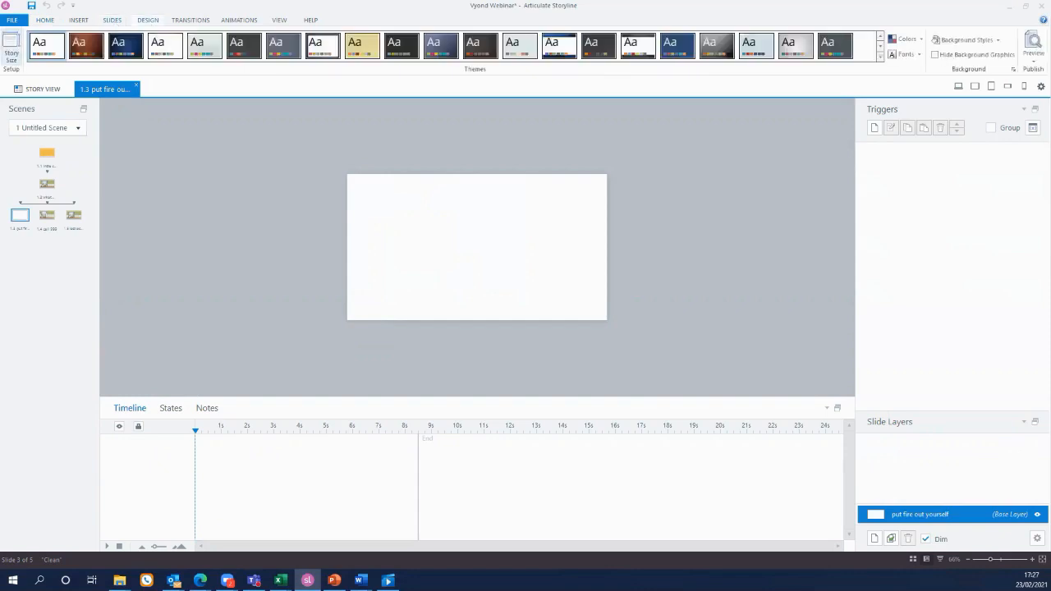
pyautogui.click(13, 64)
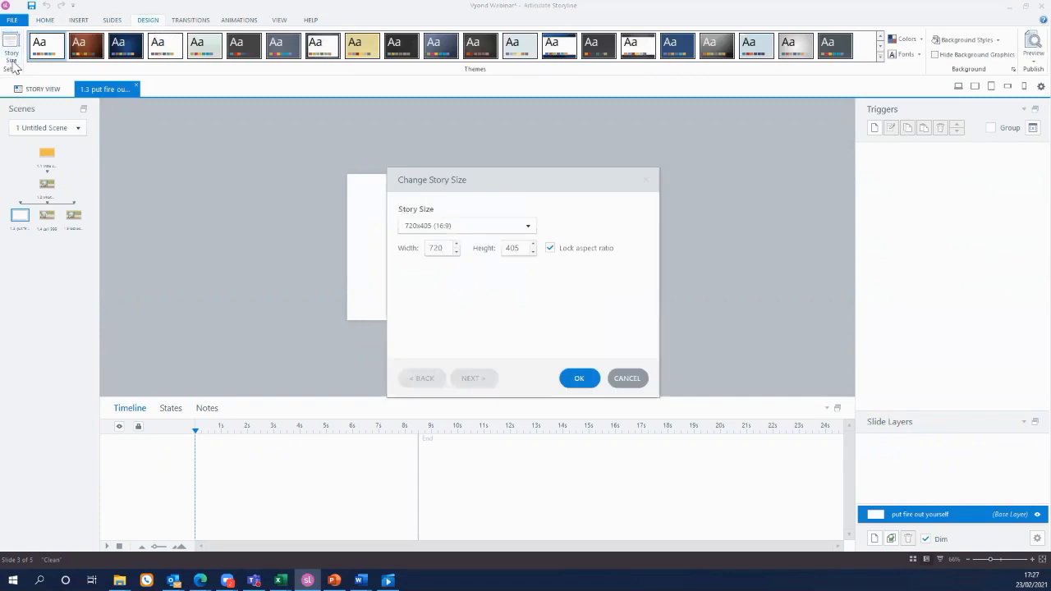
pyautogui.click(530, 230)
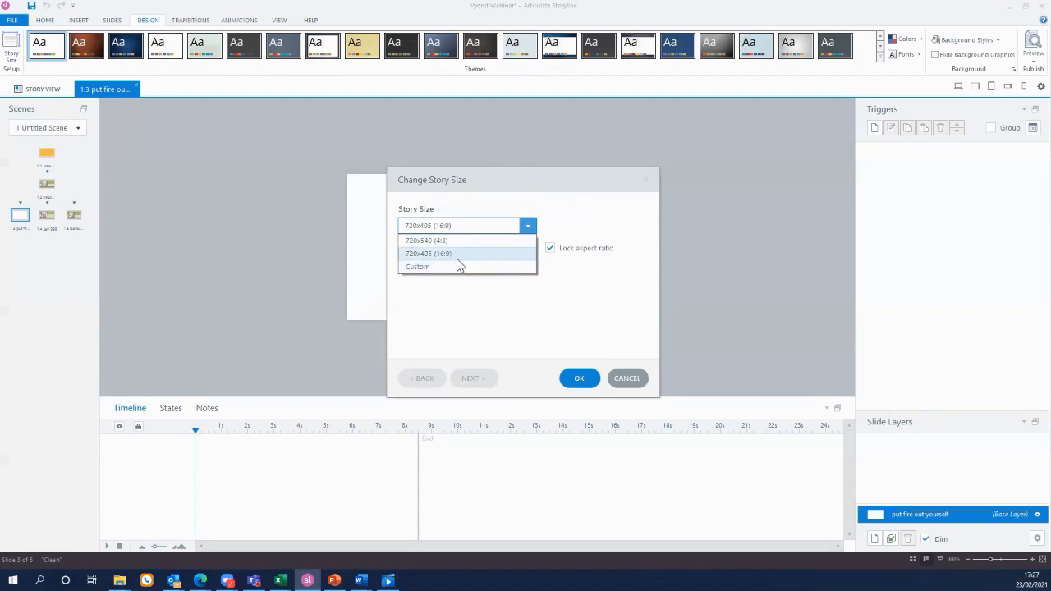
pyautogui.click(457, 264)
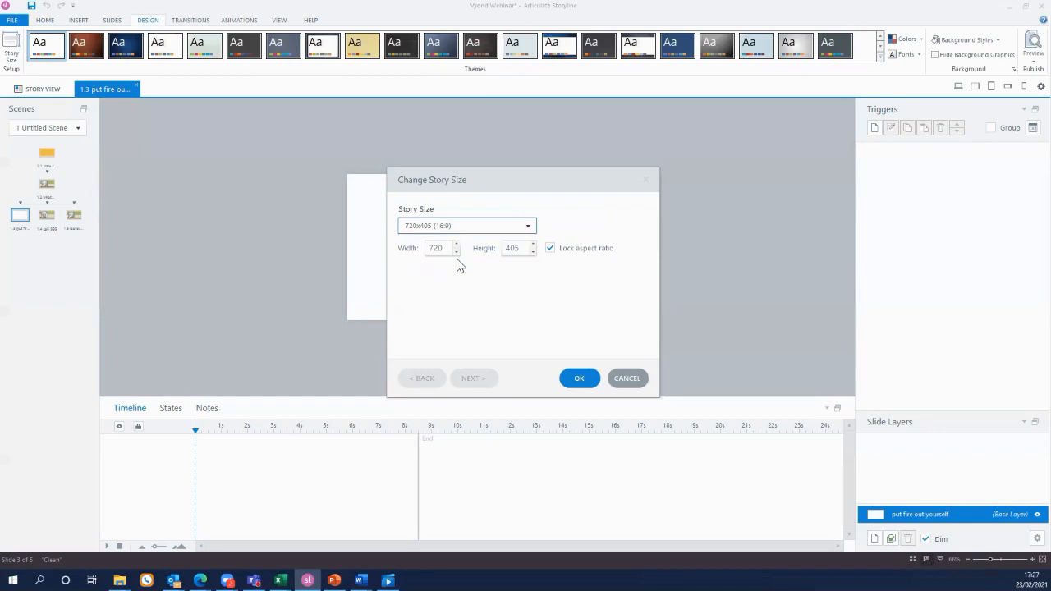
pyautogui.click(579, 379)
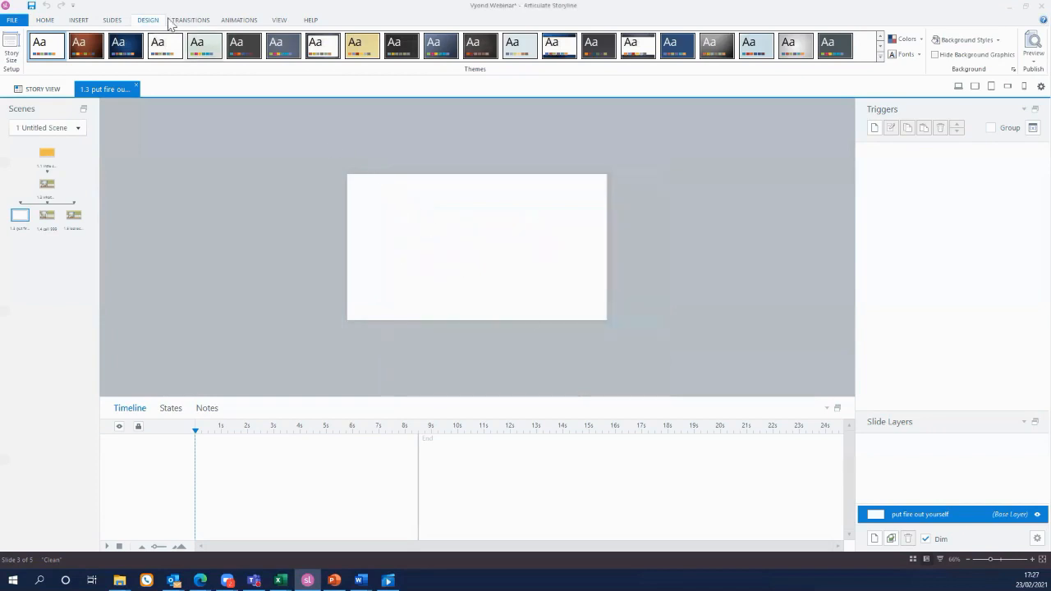
# - Insert the video file "Vyond x Omniplex- Puts out fire himself-1080p-210223" from the Downloads folder on slide 1.3
pyautogui.click(80, 20)
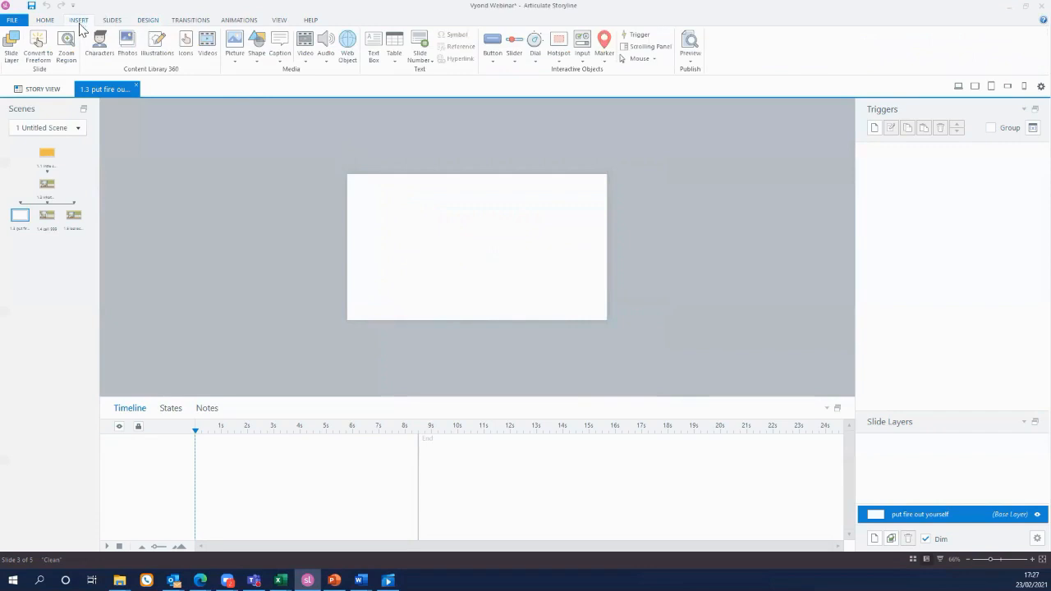
pyautogui.click(305, 61)
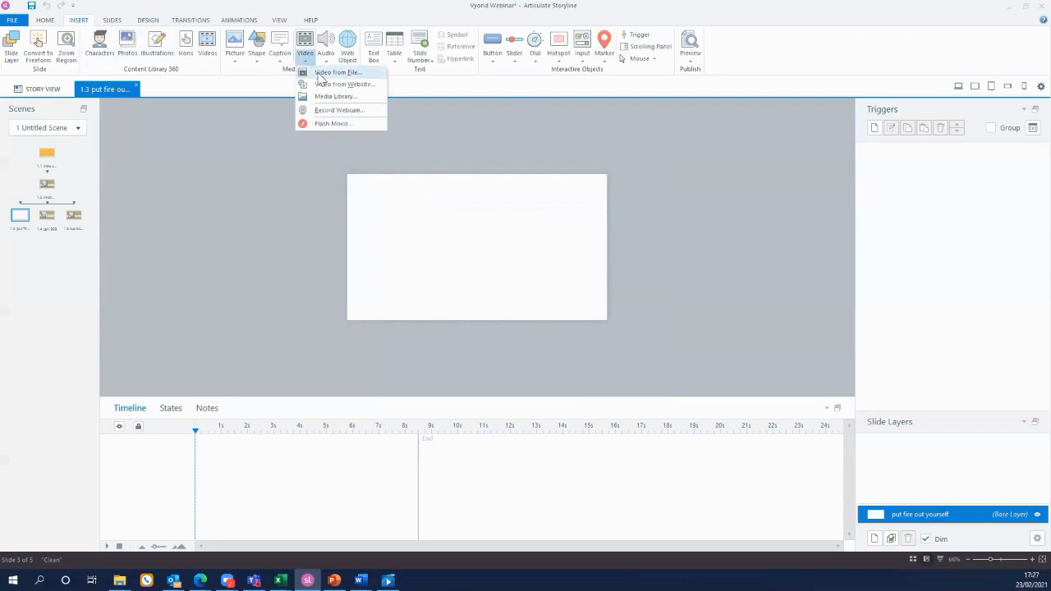
pyautogui.click(320, 76)
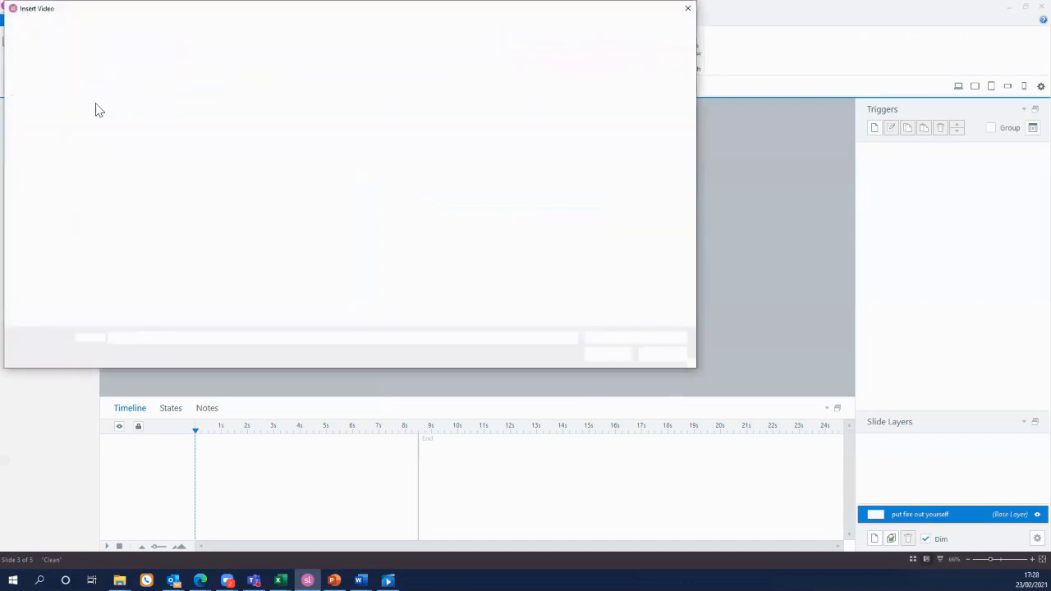
pyautogui.scroll(3, 85, 166)
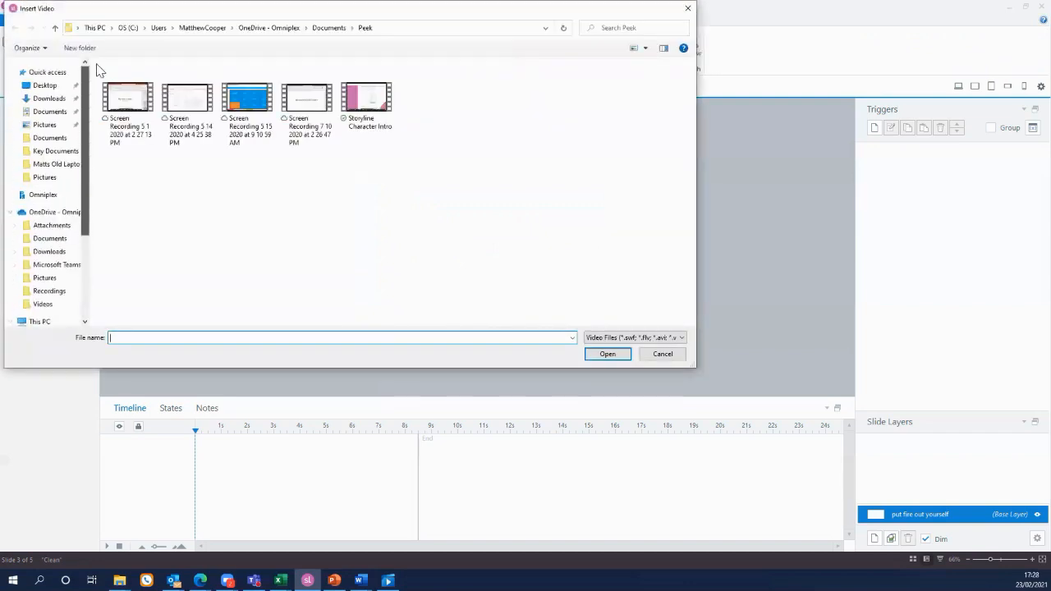
pyautogui.click(48, 99)
pyautogui.click(194, 97)
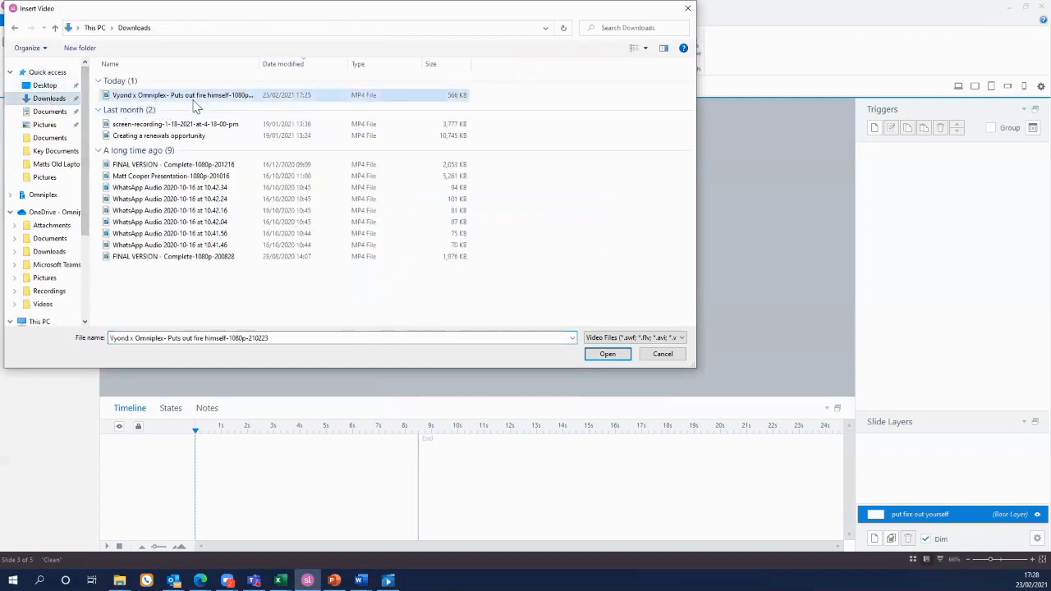
pyautogui.click(609, 355)
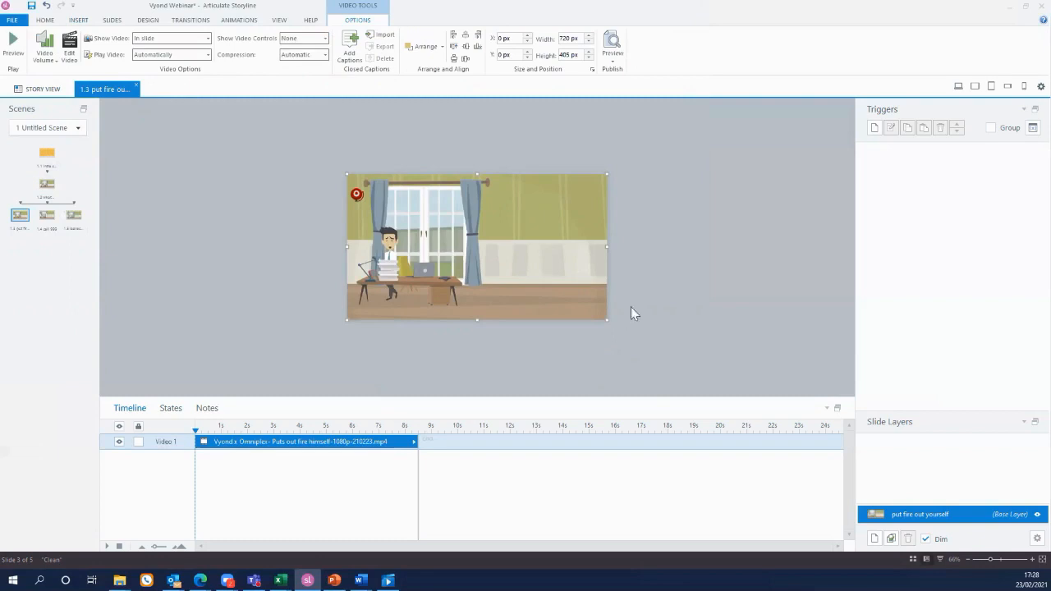
pyautogui.click(688, 274)
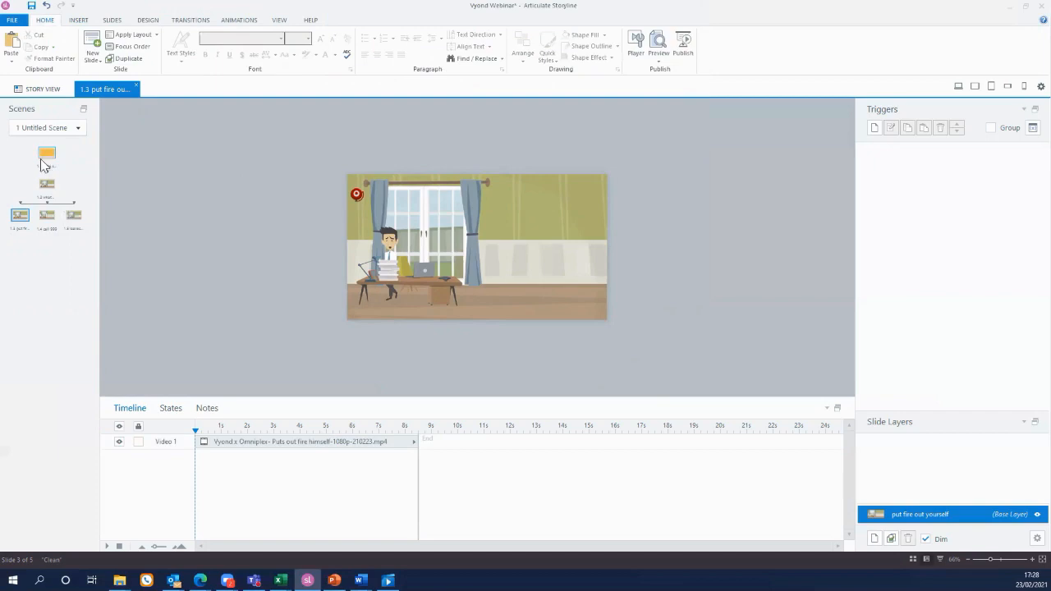
# - Review the answer buttons and their jump triggers on slide 1.2's question layer, and return to slide 1.3
pyautogui.click(45, 188)
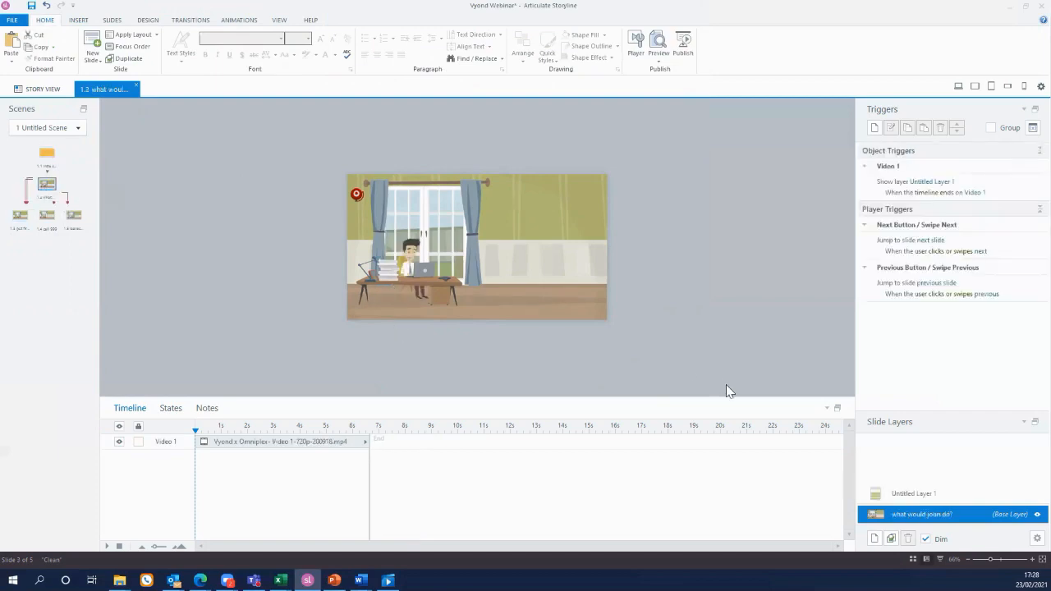
pyautogui.click(911, 497)
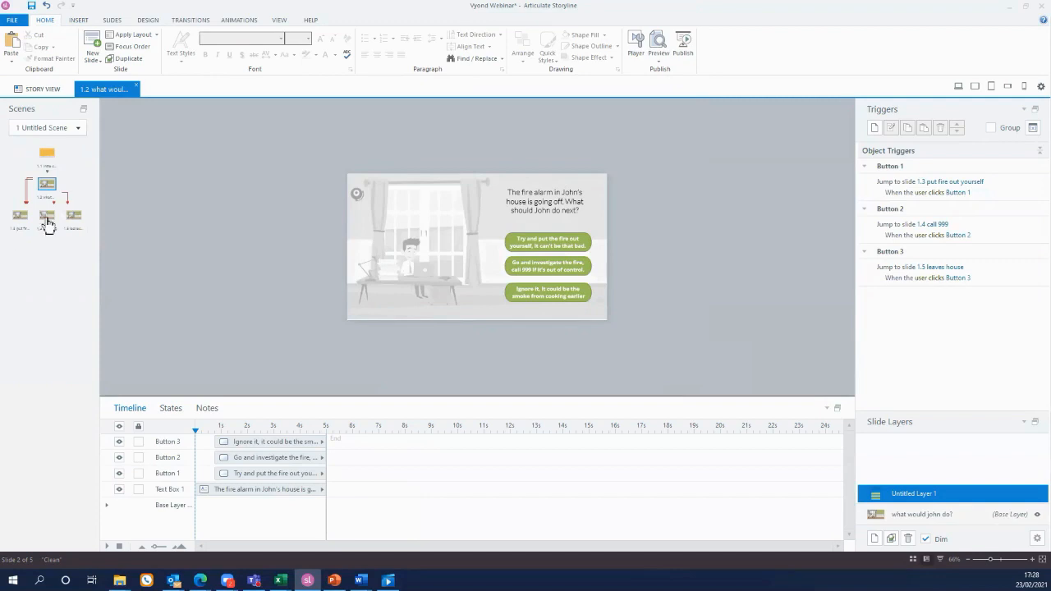
pyautogui.click(22, 217)
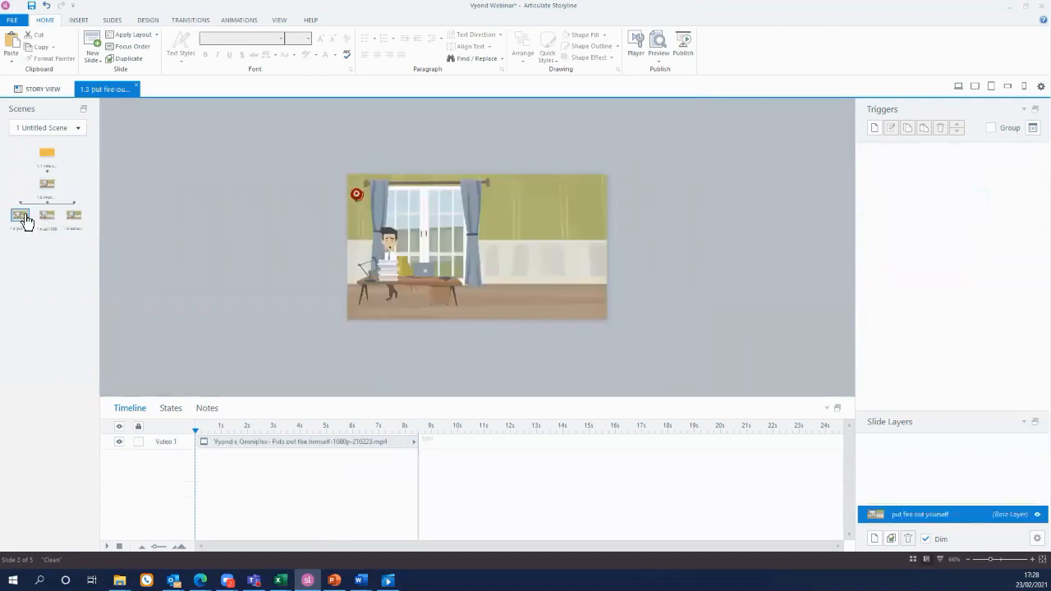
# - Examine the playback start options of the video on slide 1.3, leaving it set to play automatically
pyautogui.click(477, 266)
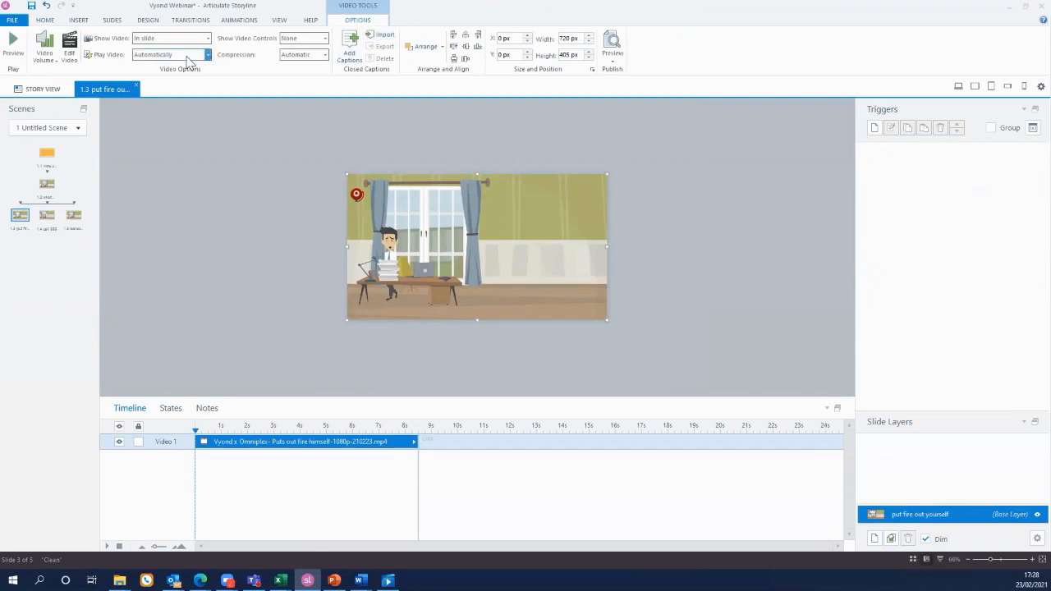
pyautogui.click(208, 58)
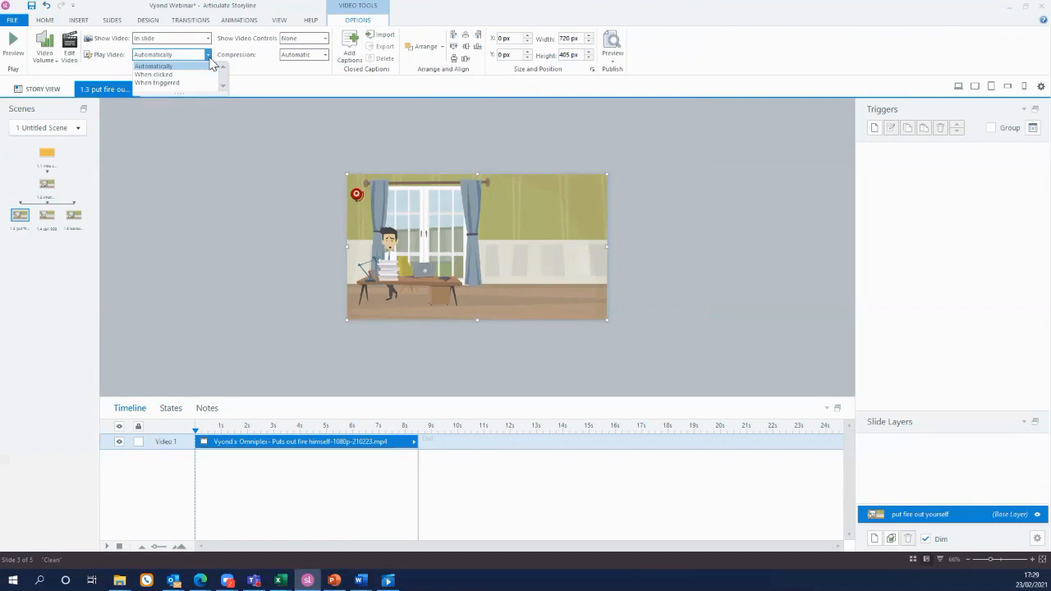
pyautogui.click(233, 256)
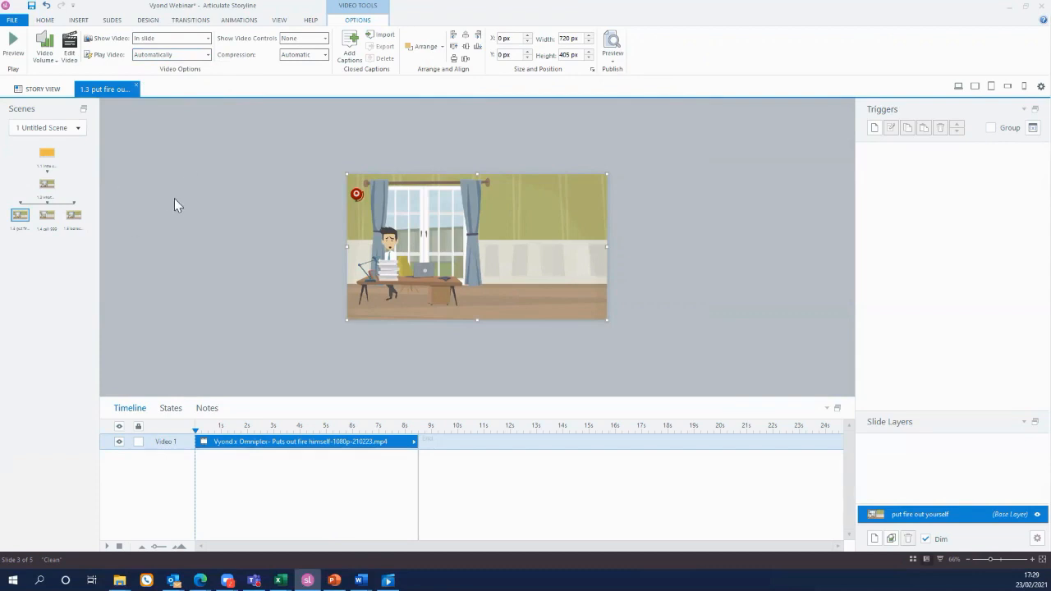
# - Preview the story from the intro slide, choose the "Try and put the fire out yourself" answer, watch its video, and close the preview
pyautogui.click(49, 156)
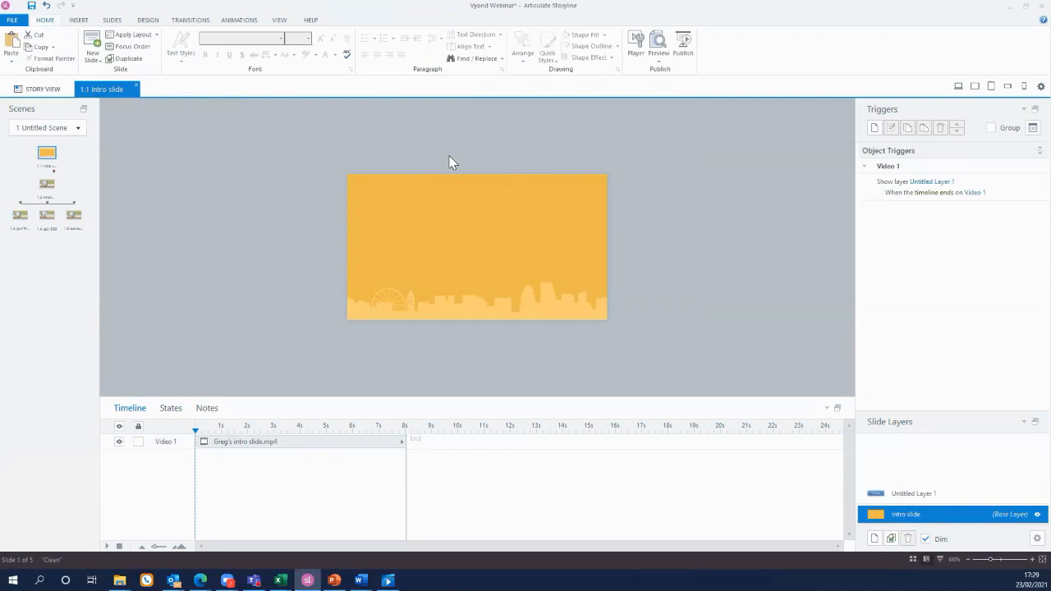
pyautogui.click(659, 64)
pyautogui.click(664, 109)
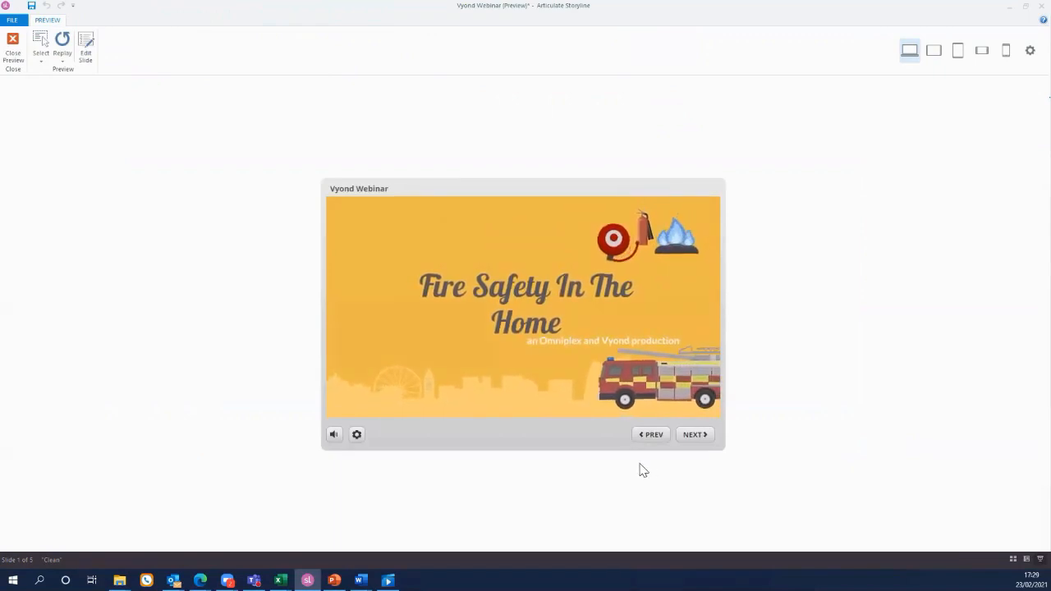
pyautogui.click(694, 436)
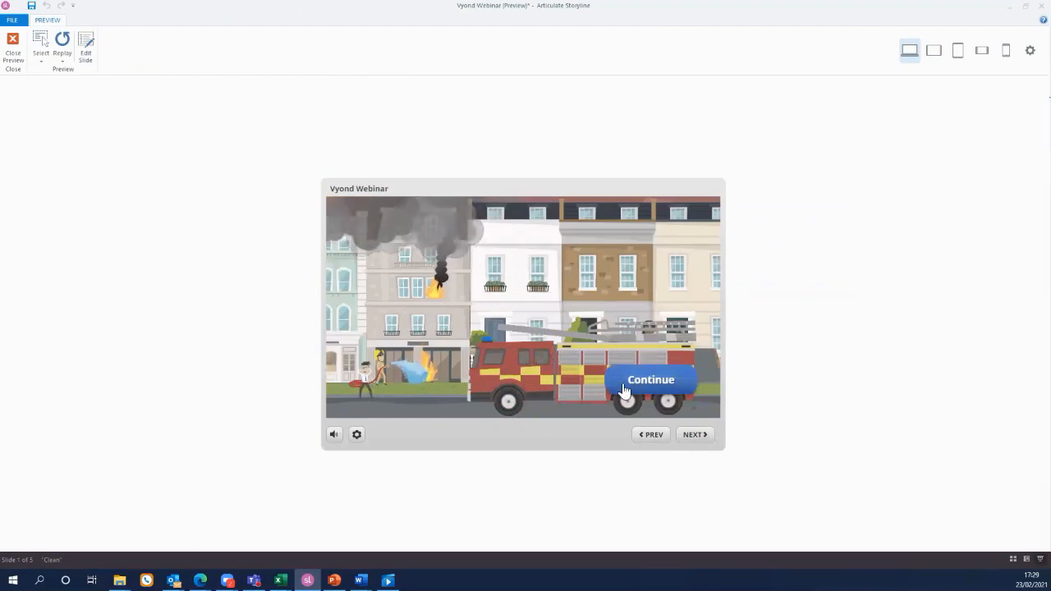
pyautogui.click(624, 385)
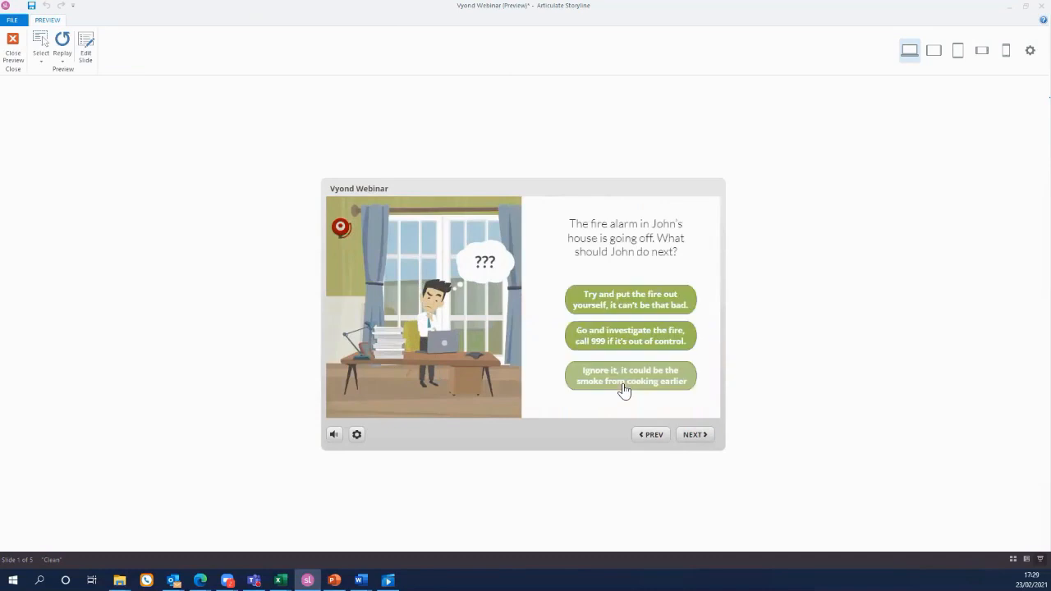
pyautogui.click(629, 310)
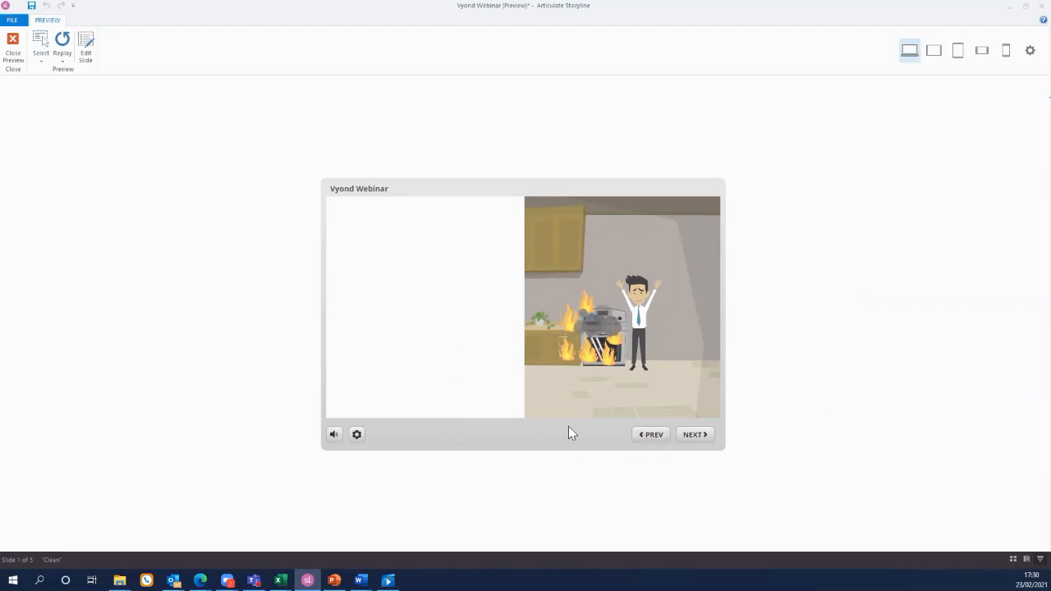
pyautogui.click(18, 58)
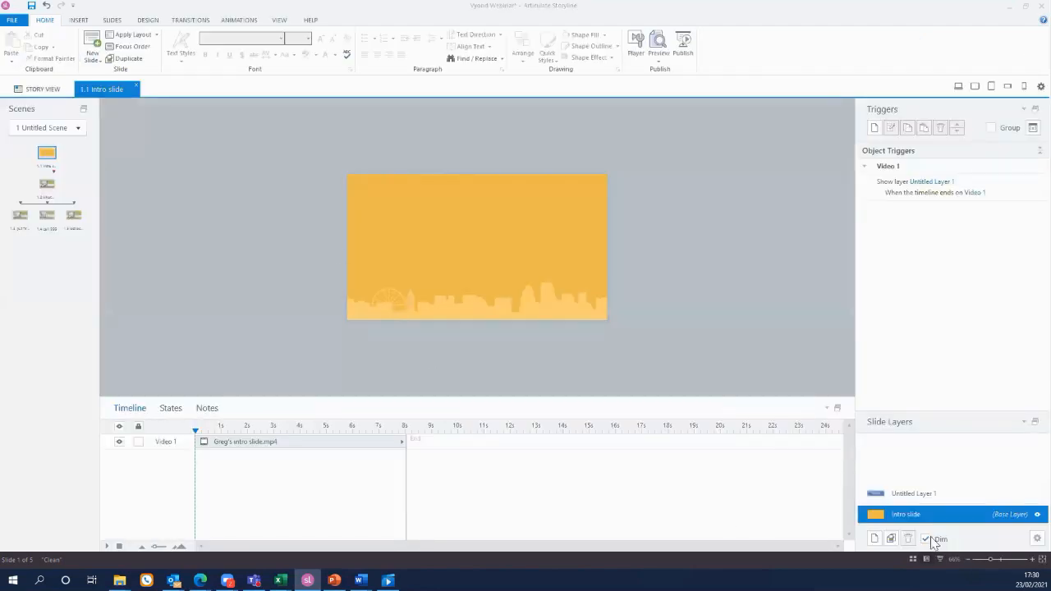
# - Examine the intro slide's navigation properties, keeping the Prev and Next buttons and swipe gestures turned off
pyautogui.click(1035, 539)
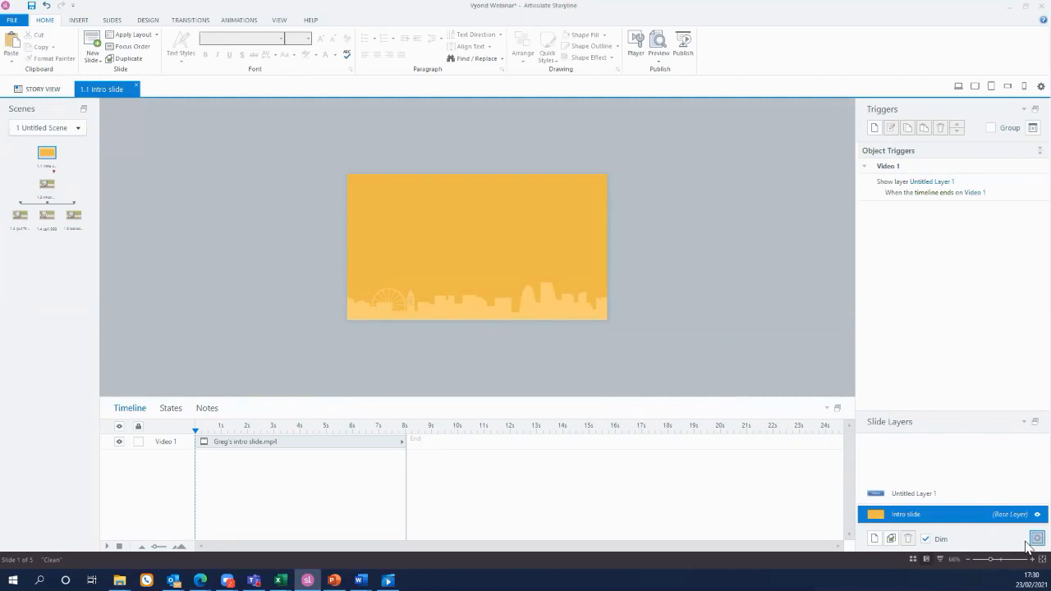
pyautogui.click(476, 272)
pyautogui.click(524, 272)
pyautogui.click(523, 293)
pyautogui.click(477, 293)
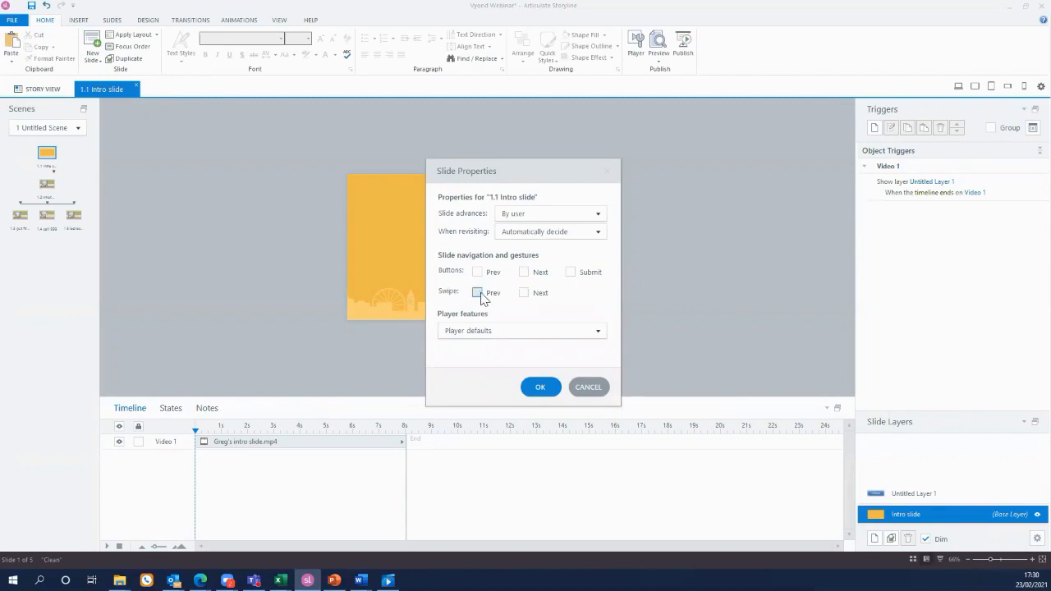
pyautogui.click(540, 392)
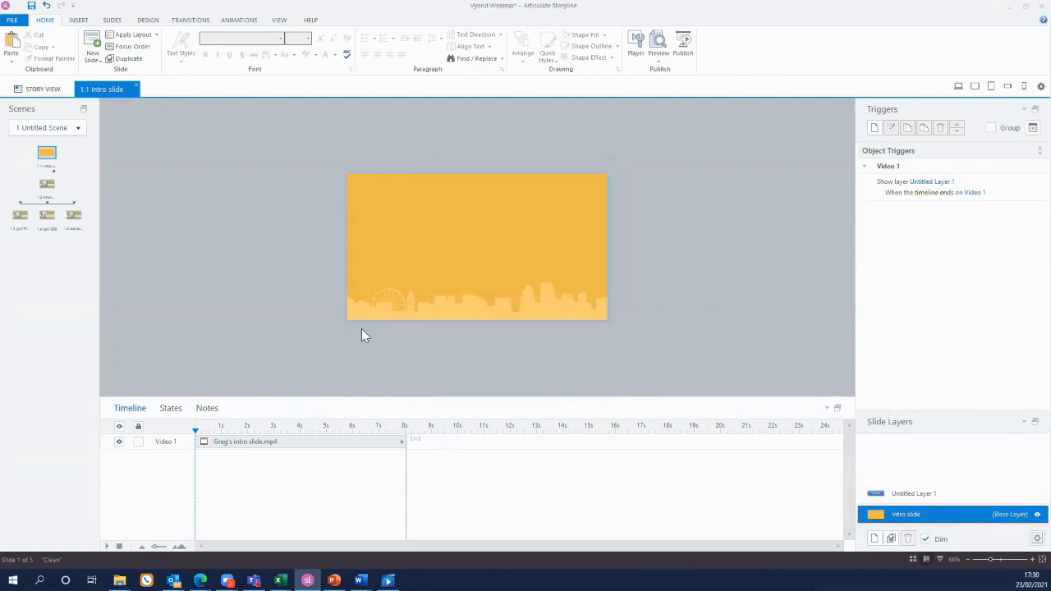
# - Scrub the video on slide 1.3 to about 8 s to examine how its scene ends
pyautogui.click(21, 215)
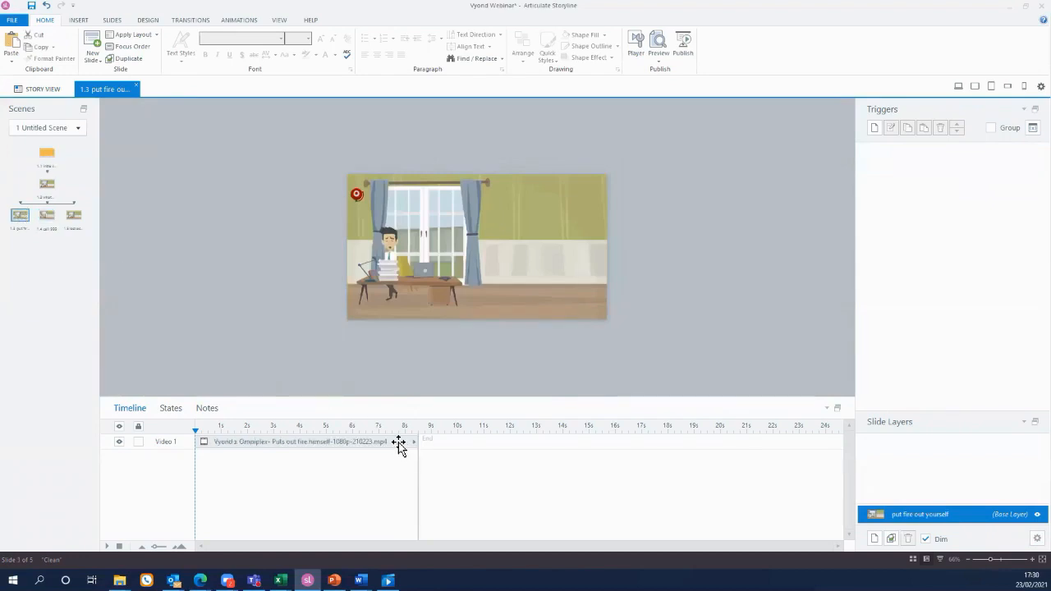
pyautogui.moveTo(196, 433); pyautogui.dragTo(405, 439)
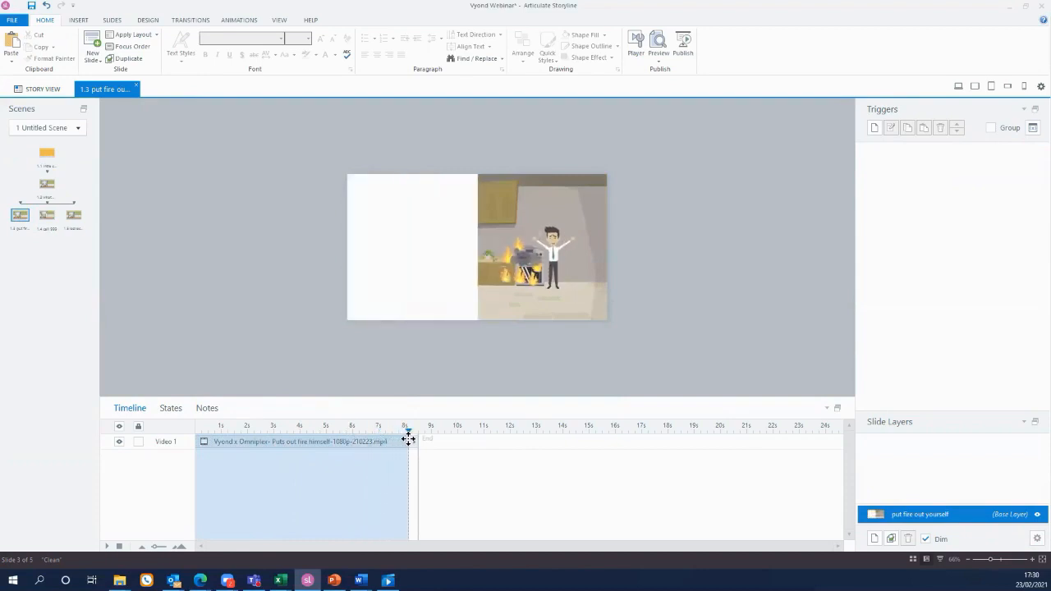
pyautogui.click(408, 440)
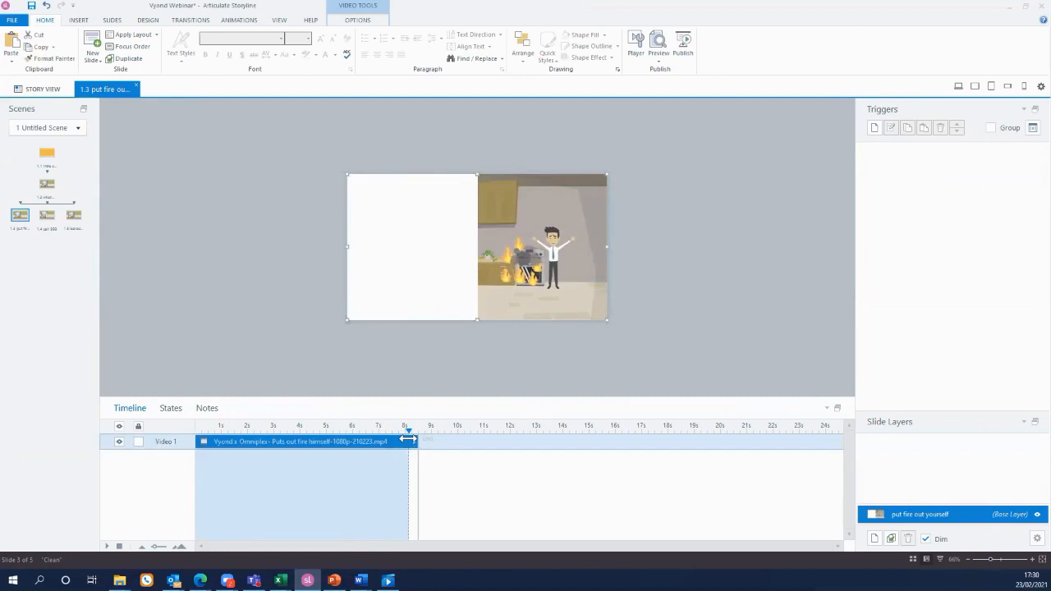
pyautogui.click(309, 335)
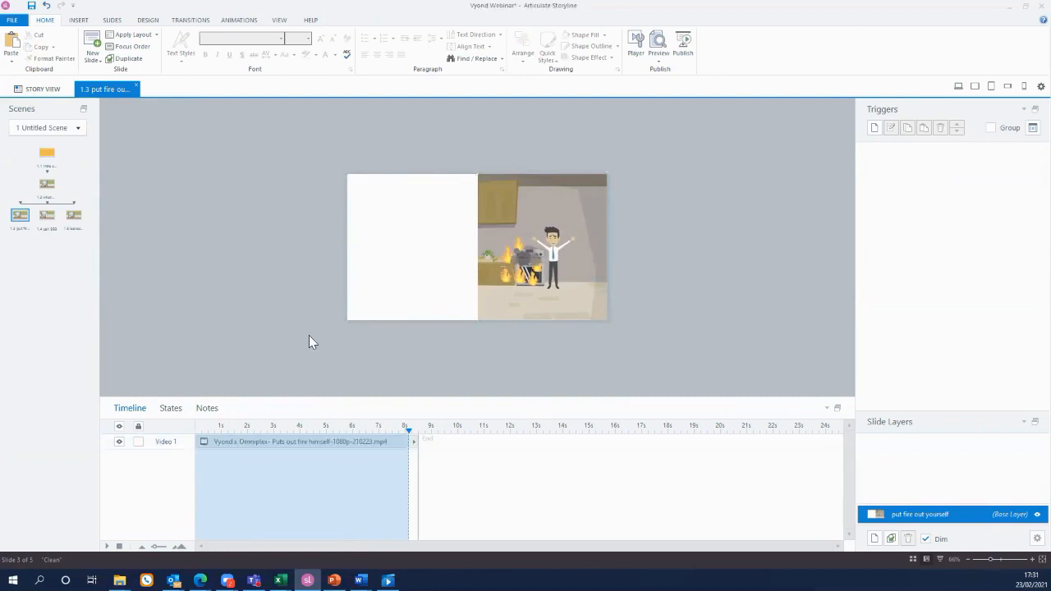
# - Add a new layer to slide 1.3, compare it with the base layer, and make the new layer active
pyautogui.click(874, 539)
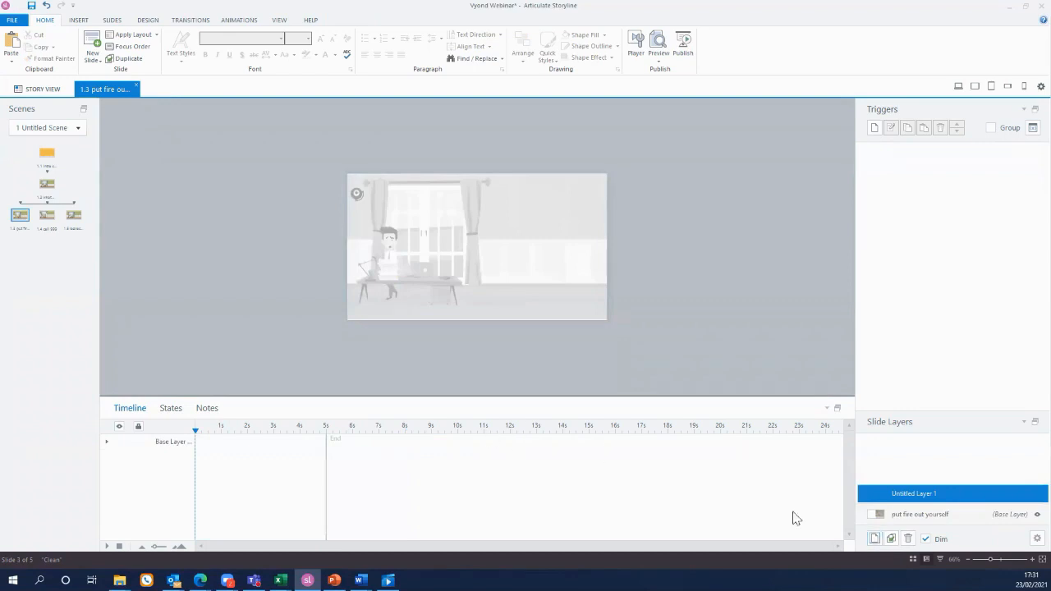
pyautogui.click(911, 515)
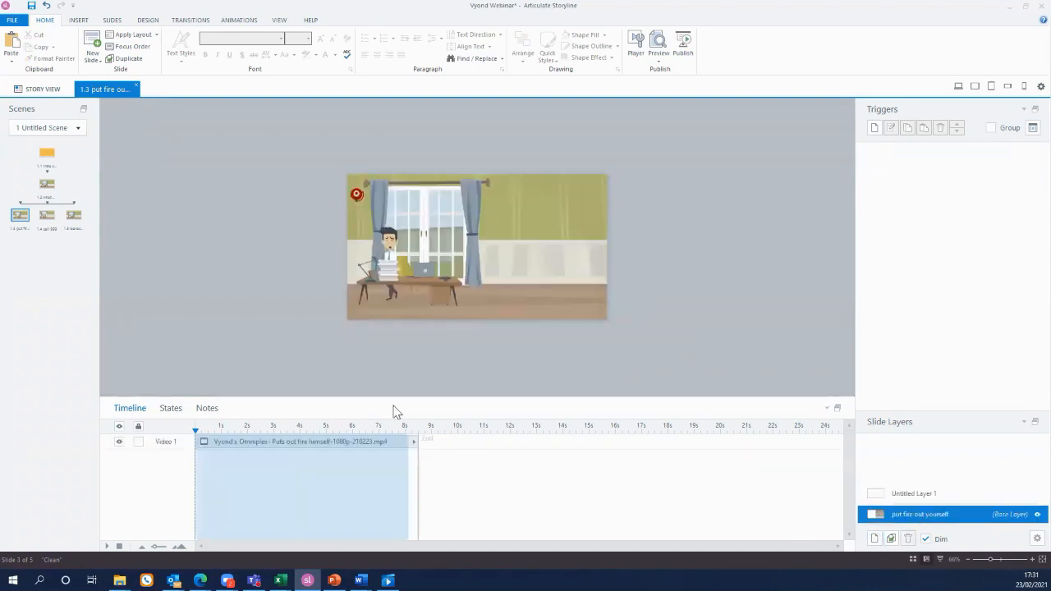
pyautogui.click(448, 460)
pyautogui.click(906, 497)
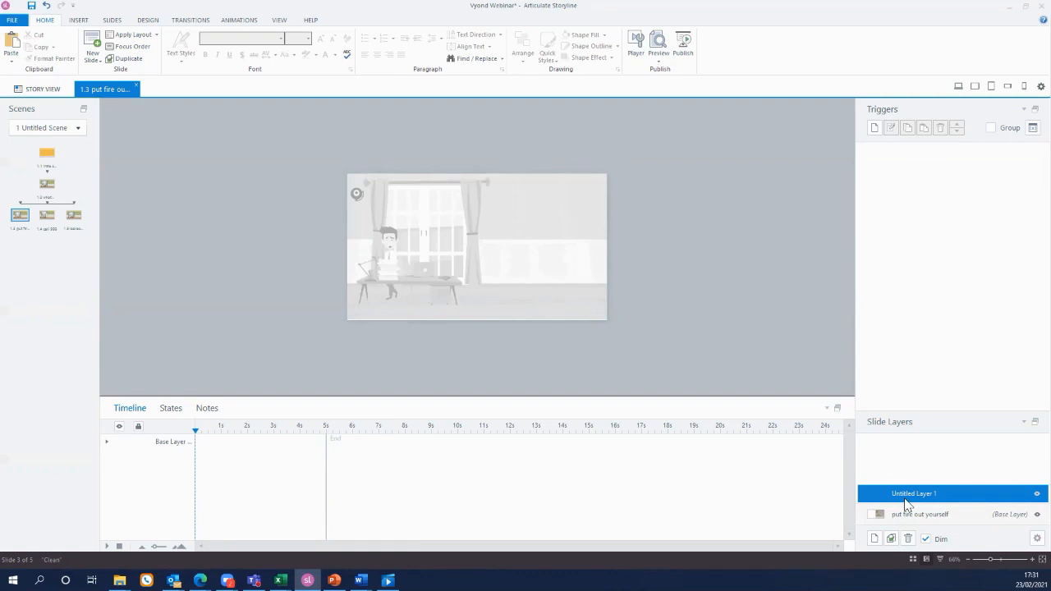
# - Copy the "Oops that was the wrong answer" feedback text from slide 1.5's layer and return to the new layer on slide 1.3
pyautogui.click(74, 217)
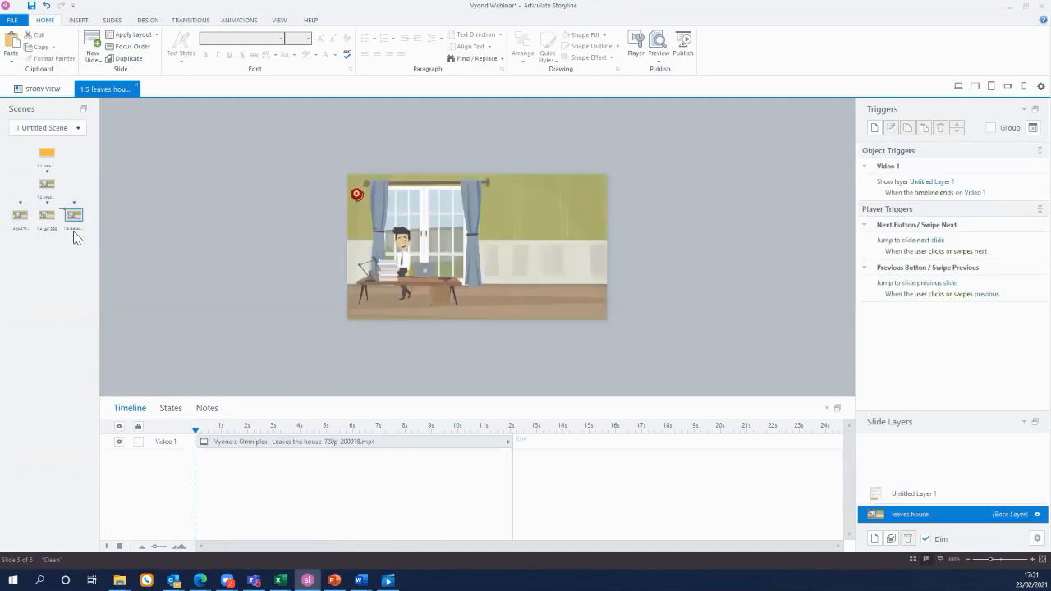
pyautogui.click(908, 495)
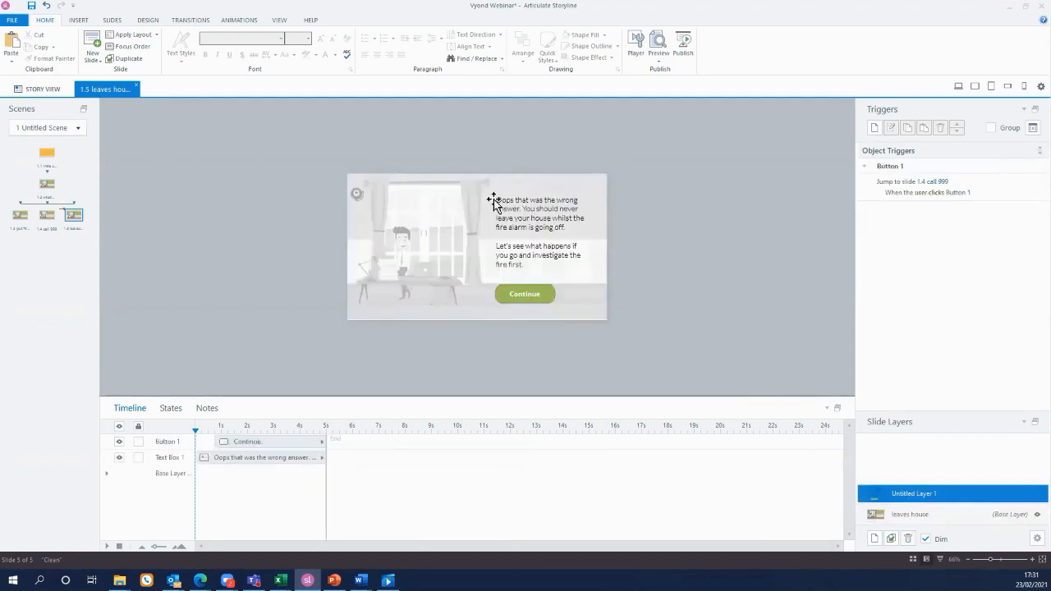
pyautogui.moveTo(497, 199); pyautogui.dragTo(575, 267)
pyautogui.hotkey('ctrl', 'c')
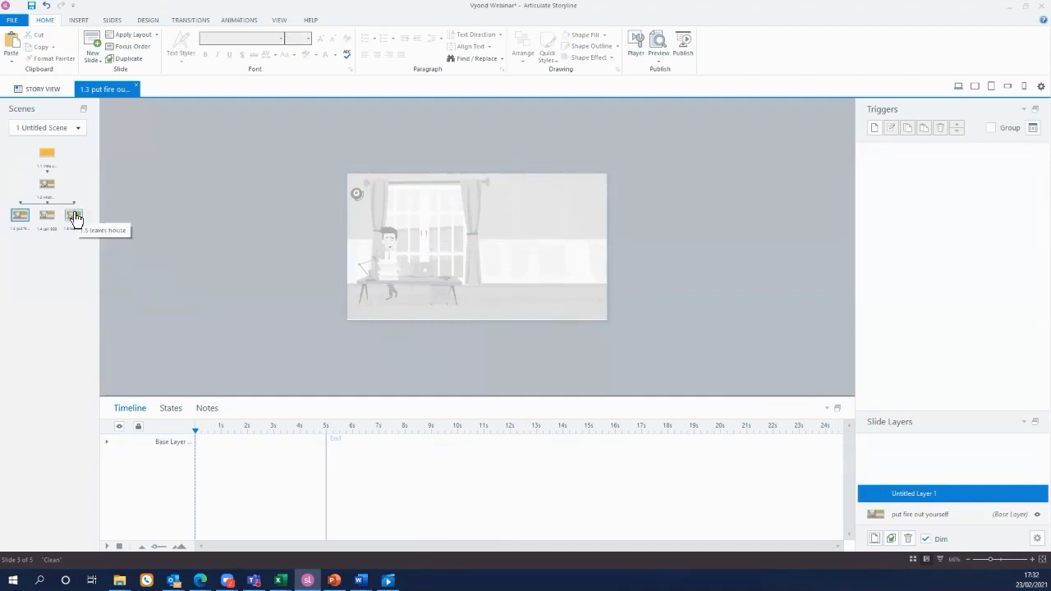
pyautogui.click(74, 216)
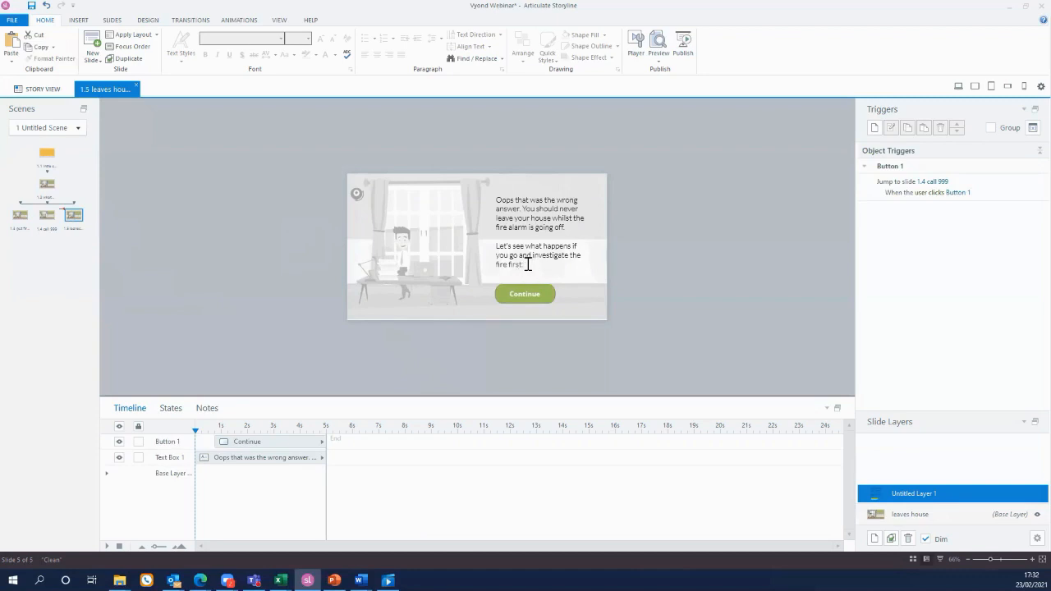
pyautogui.click(20, 215)
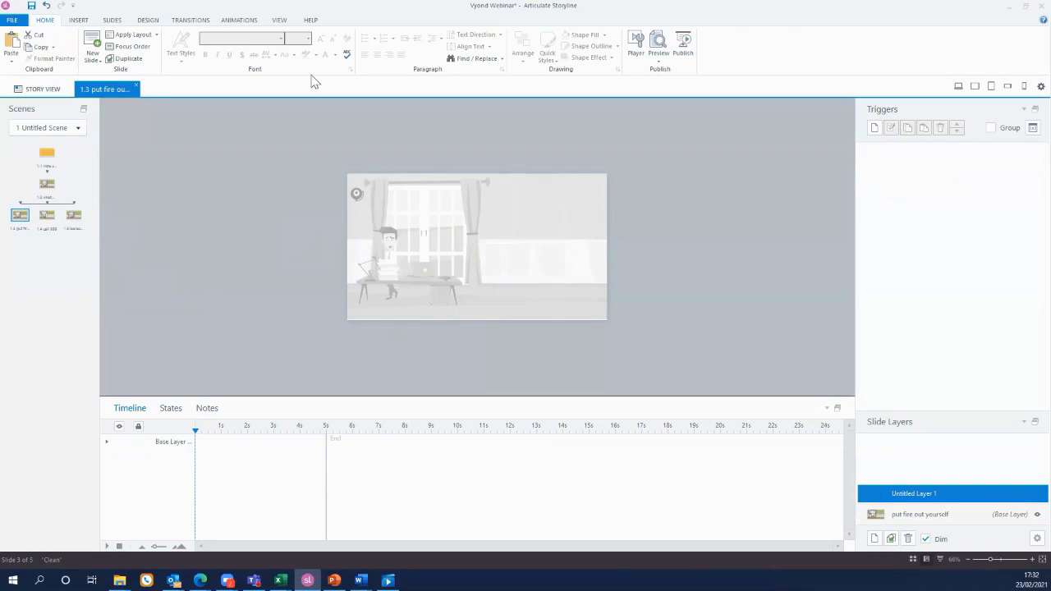
# - Insert a text box in the upper right of slide 1.3's new layer and paste the copied feedback text into it
pyautogui.click(82, 21)
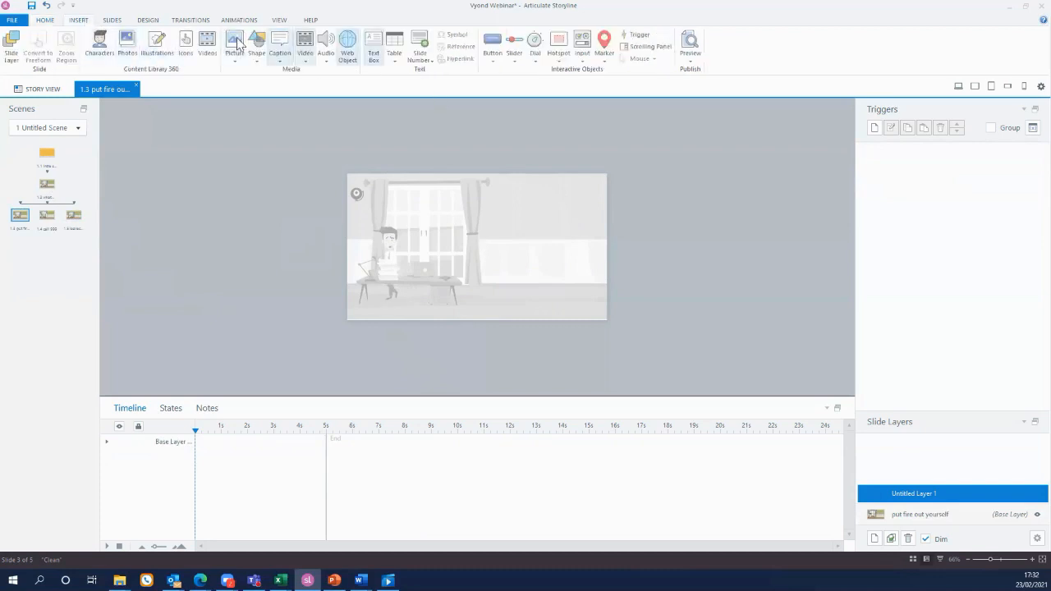
pyautogui.click(372, 52)
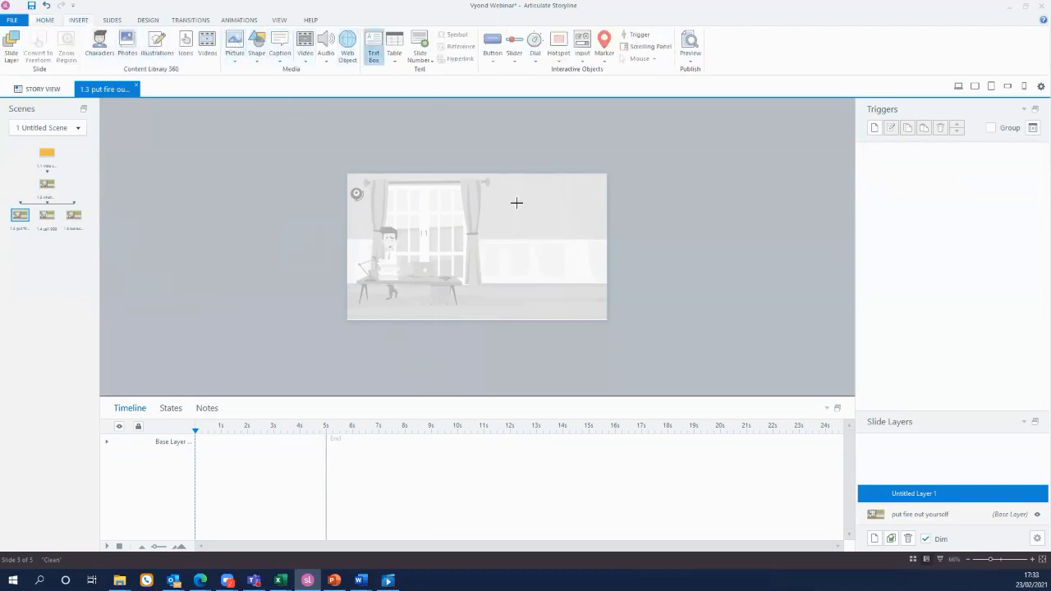
pyautogui.moveTo(500, 188)
pyautogui.mouseDown()
pyautogui.moveTo(540, 250)
pyautogui.moveTo(603, 295)
pyautogui.moveTo(591, 310)
pyautogui.mouseUp()
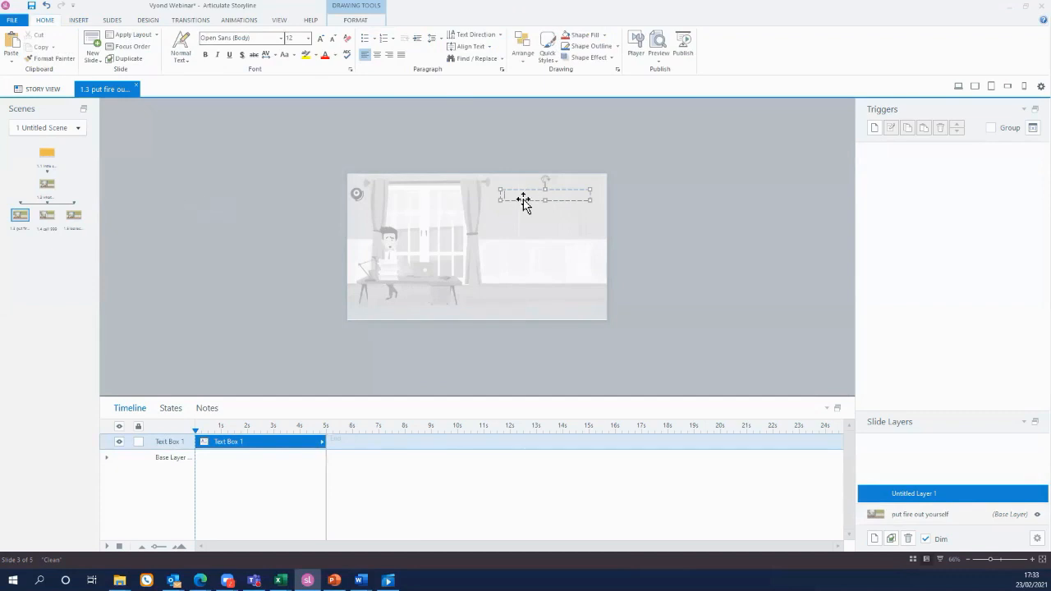
pyautogui.hotkey('ctrl', 'v')
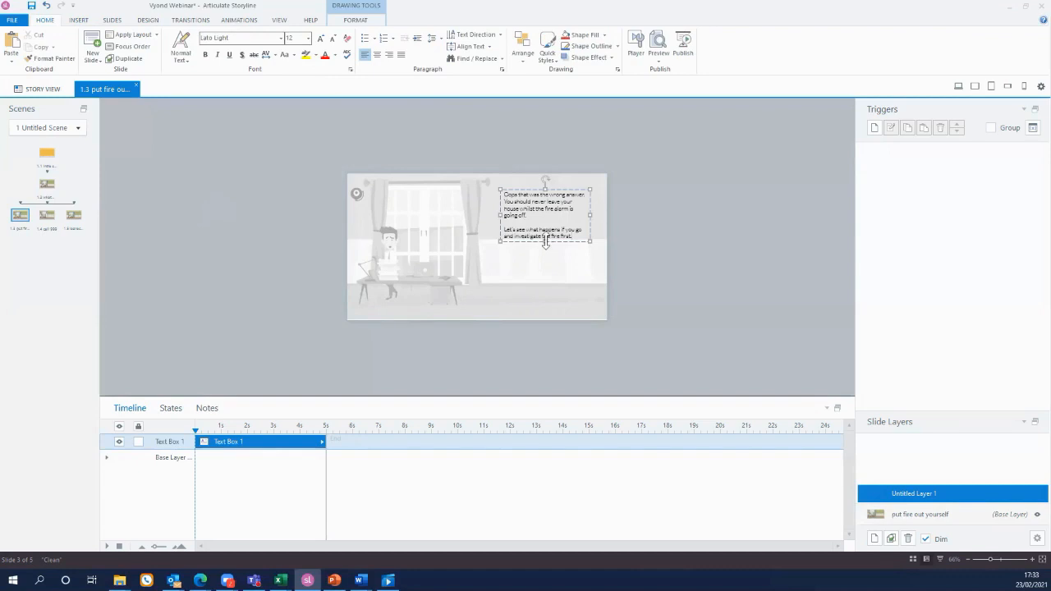
pyautogui.moveTo(545, 242); pyautogui.dragTo(545, 300)
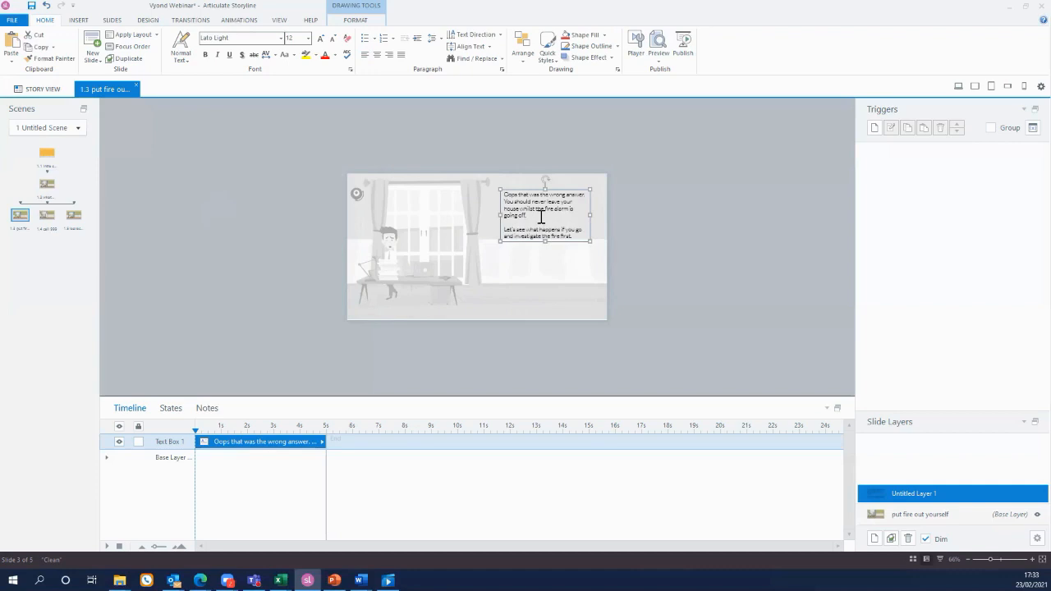
# - Delete the sentence "You should never leave your house whilst the fire alarm is going off." from the feedback text on slide 1.3's layer
pyautogui.moveTo(541, 217); pyautogui.dragTo(504, 202)
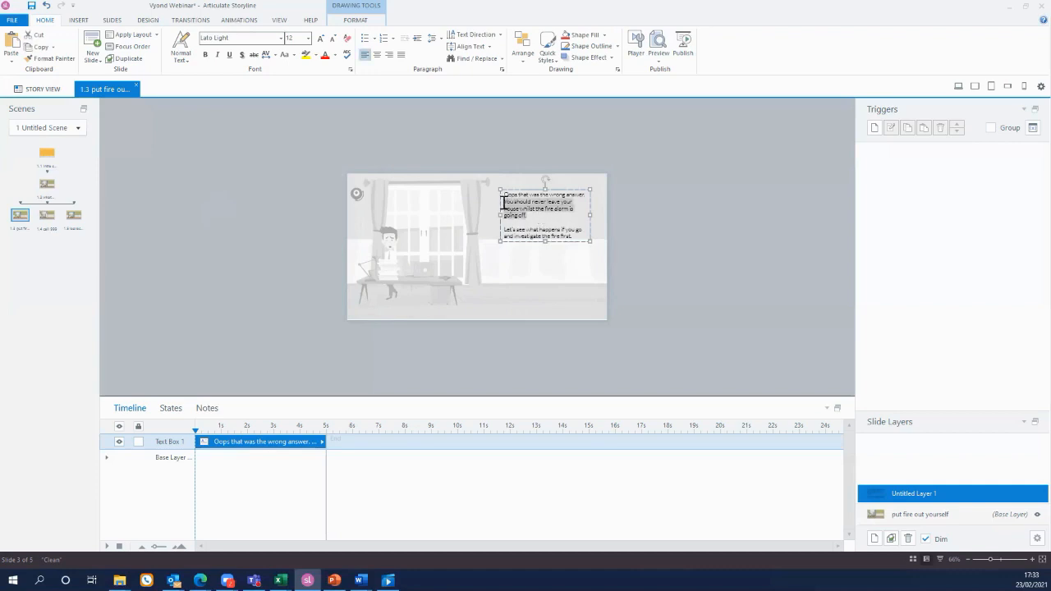
pyautogui.press('Delete')
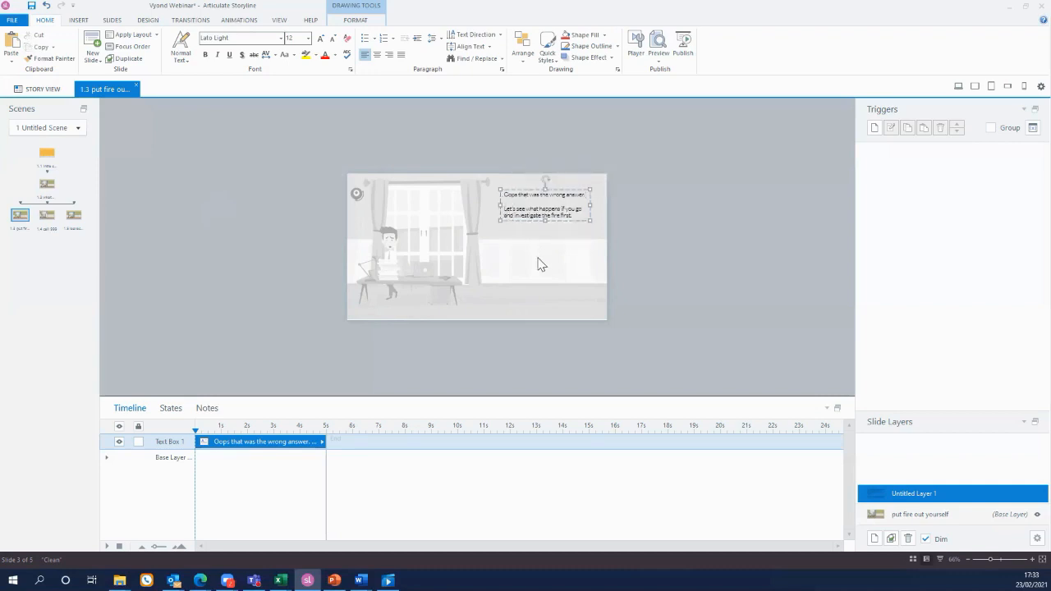
pyautogui.click(247, 192)
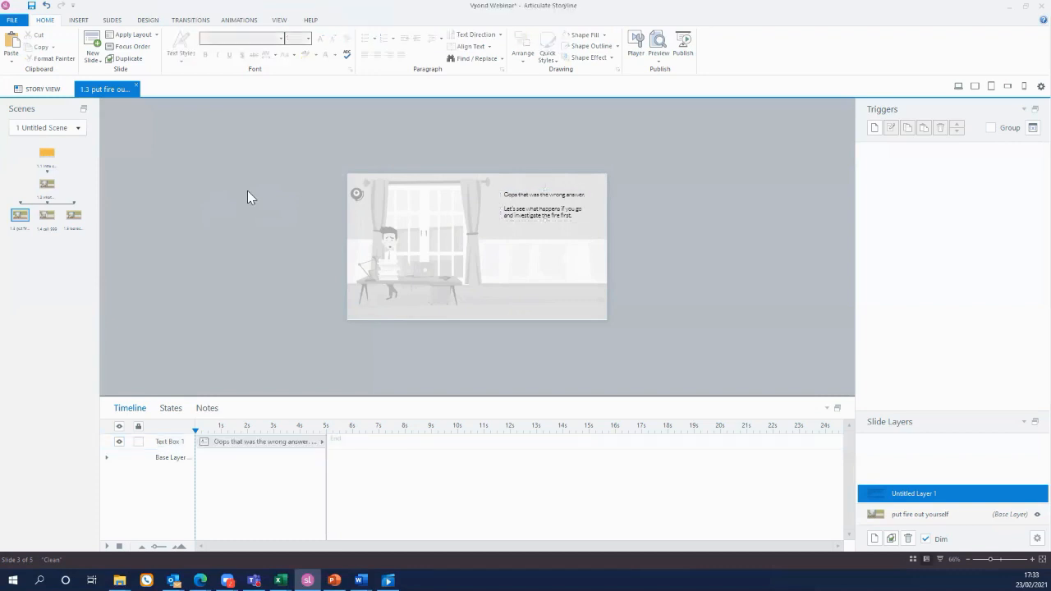
# - Copy the Continue button from slide 1.5's layer and paste it onto Untitled Layer 1 of slide 1.3
pyautogui.click(73, 216)
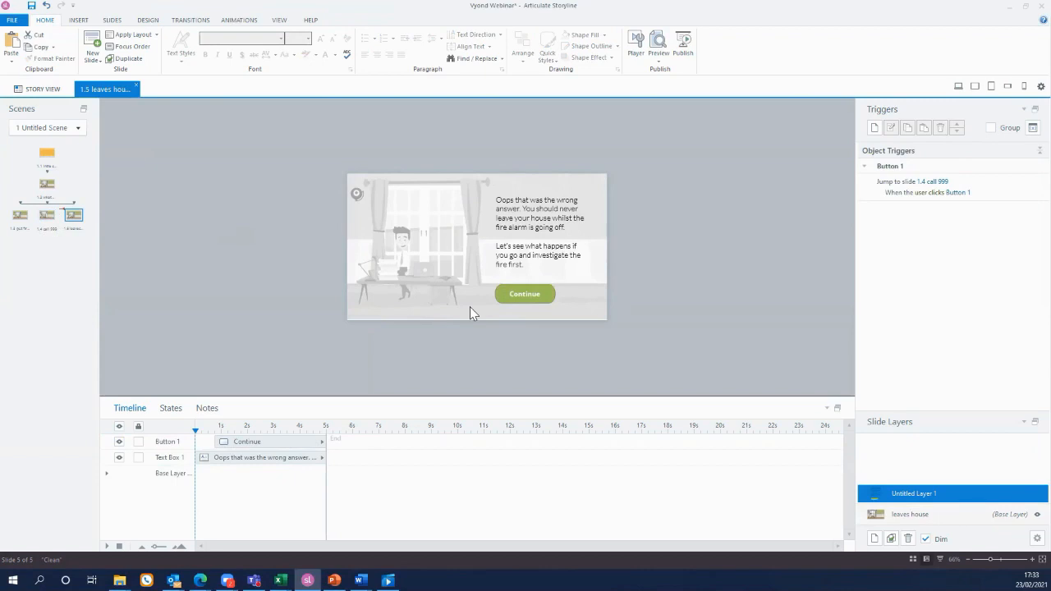
pyautogui.click(509, 287)
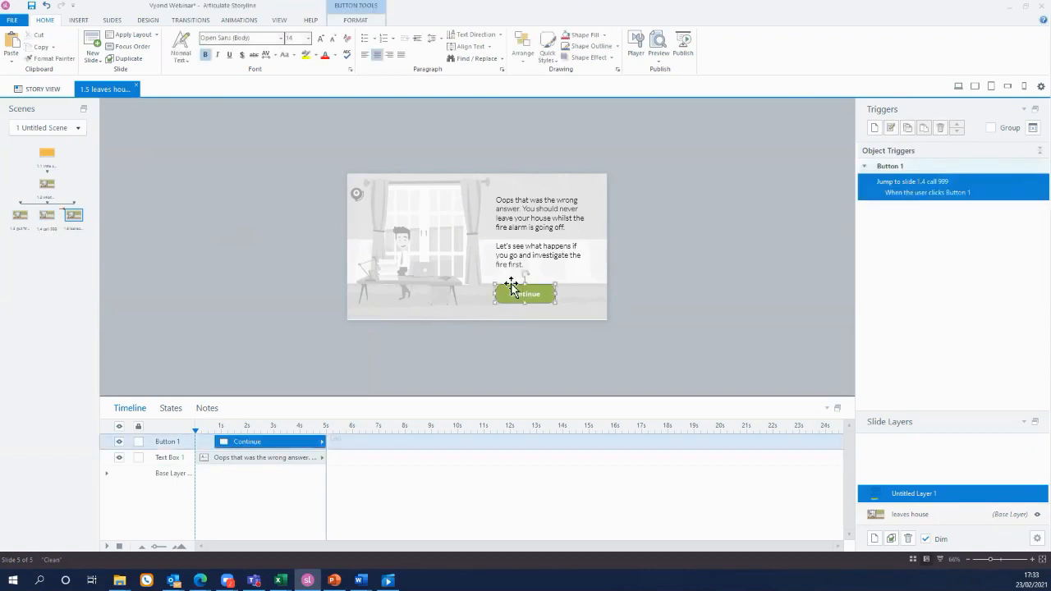
pyautogui.rightClick(512, 287)
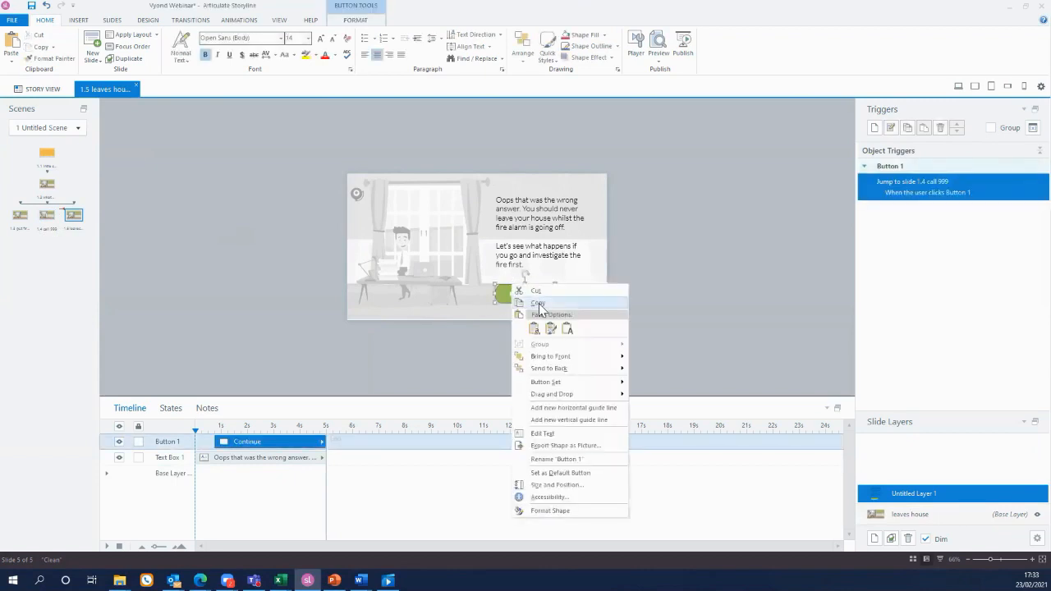
pyautogui.click(538, 304)
pyautogui.click(20, 215)
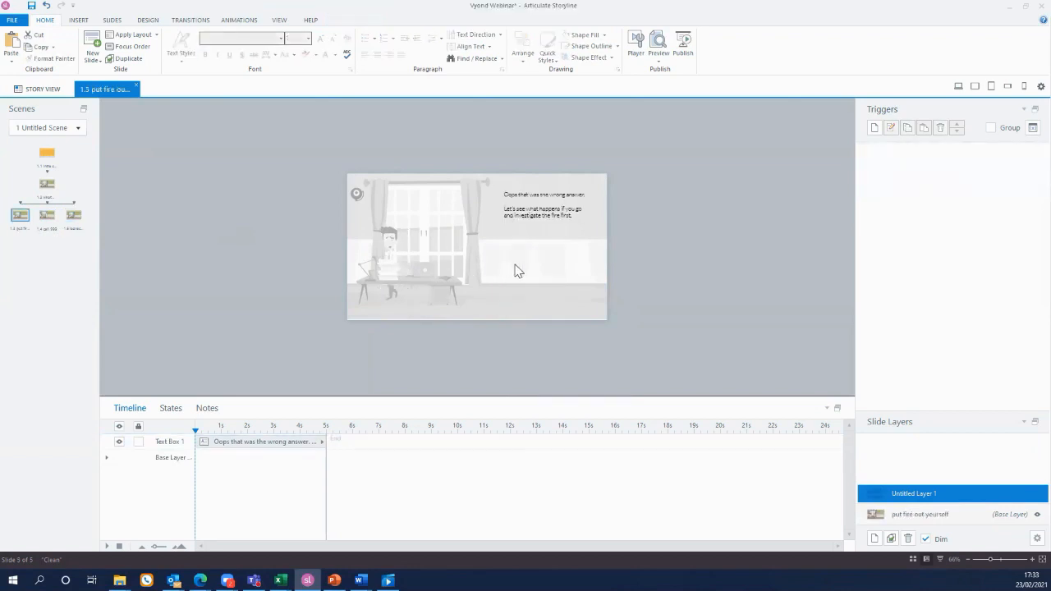
pyautogui.hotkey('ctrl', 'v')
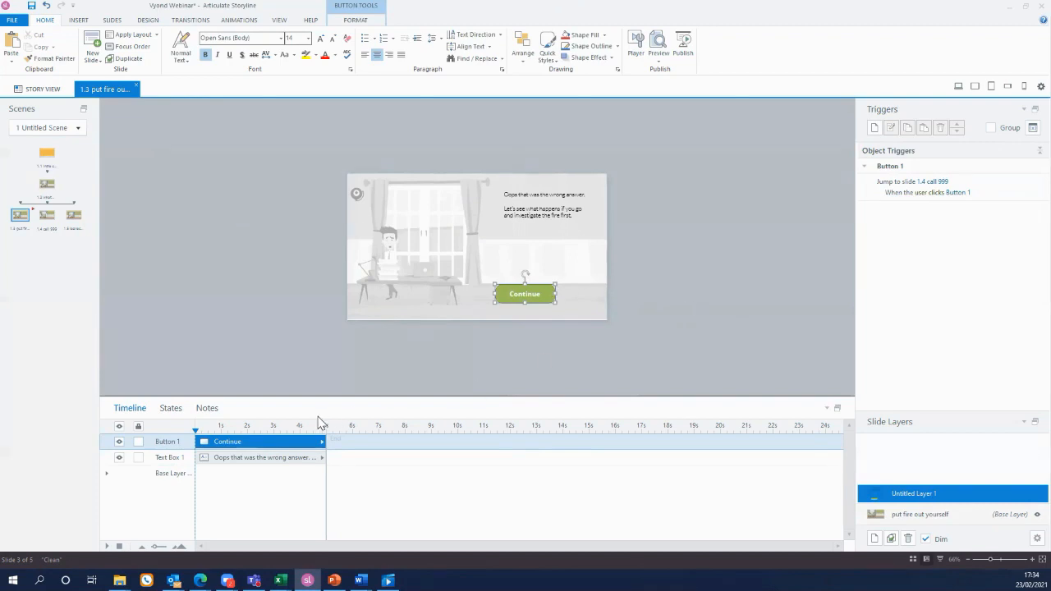
# - Add a trigger to slide 1.3's base layer that shows Untitled Layer 1 when the timeline ends on this slide
pyautogui.click(930, 516)
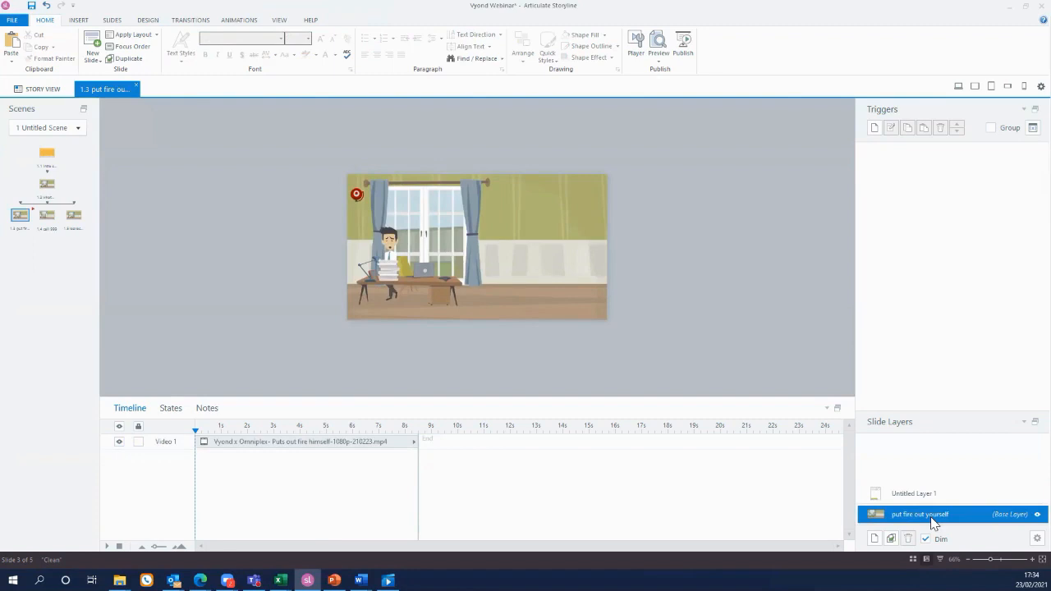
pyautogui.click(875, 128)
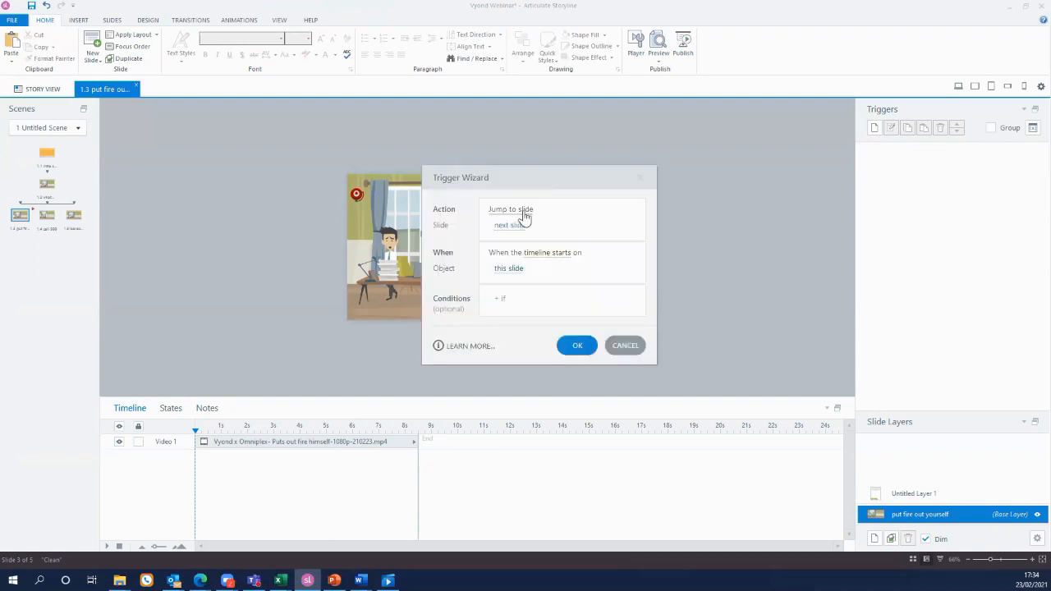
pyautogui.click(523, 212)
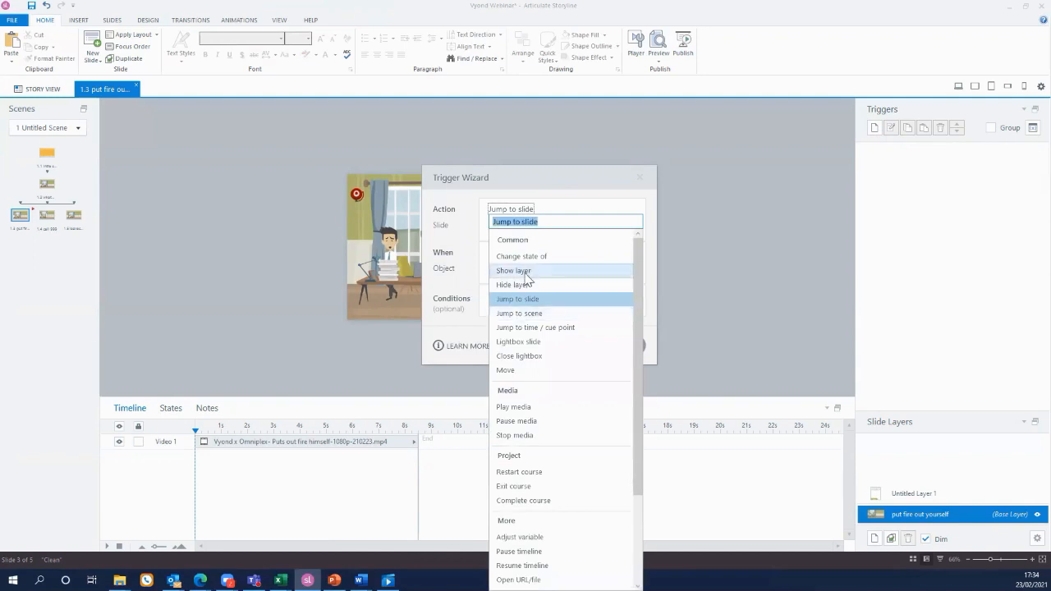
pyautogui.click(524, 270)
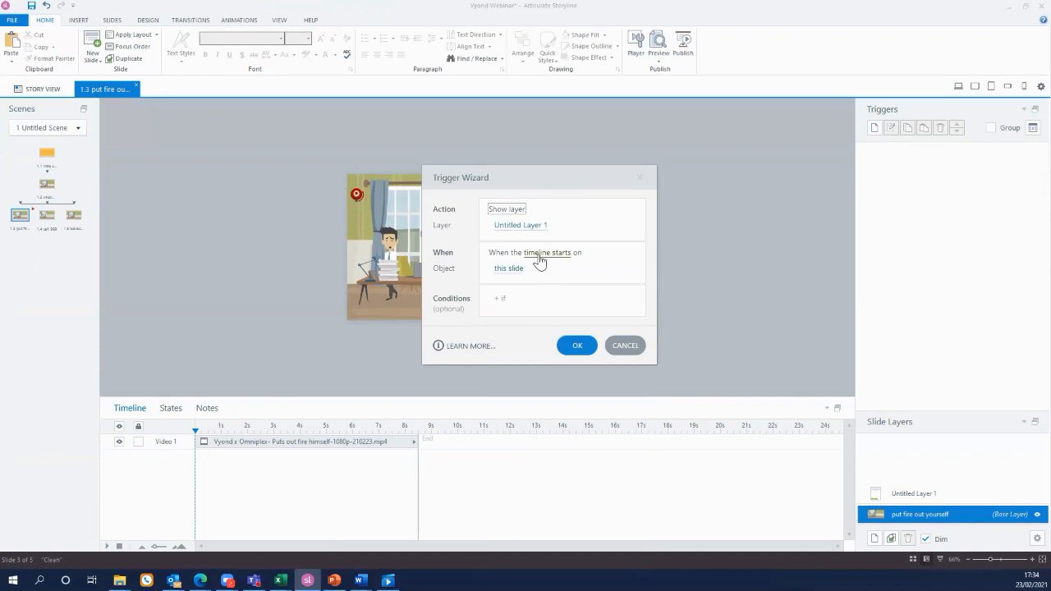
pyautogui.click(539, 260)
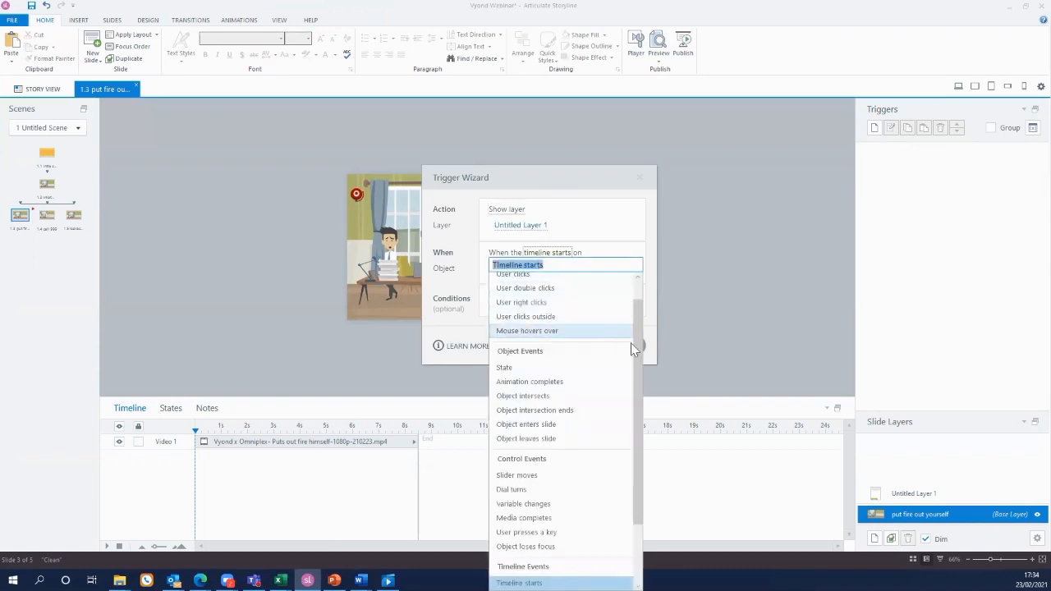
pyautogui.moveTo(634, 345); pyautogui.dragTo(636, 418)
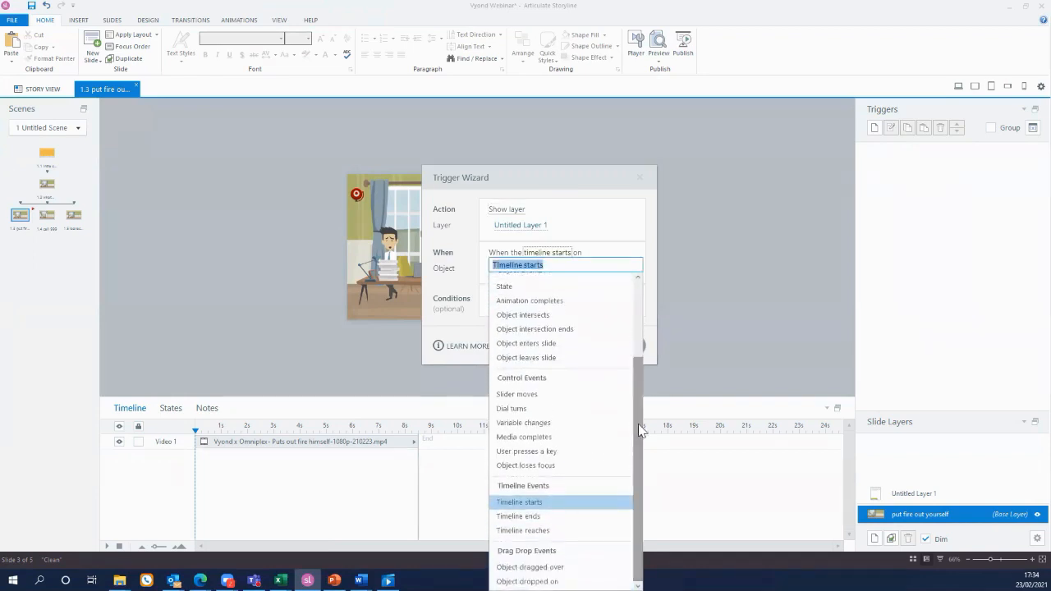
pyautogui.click(522, 517)
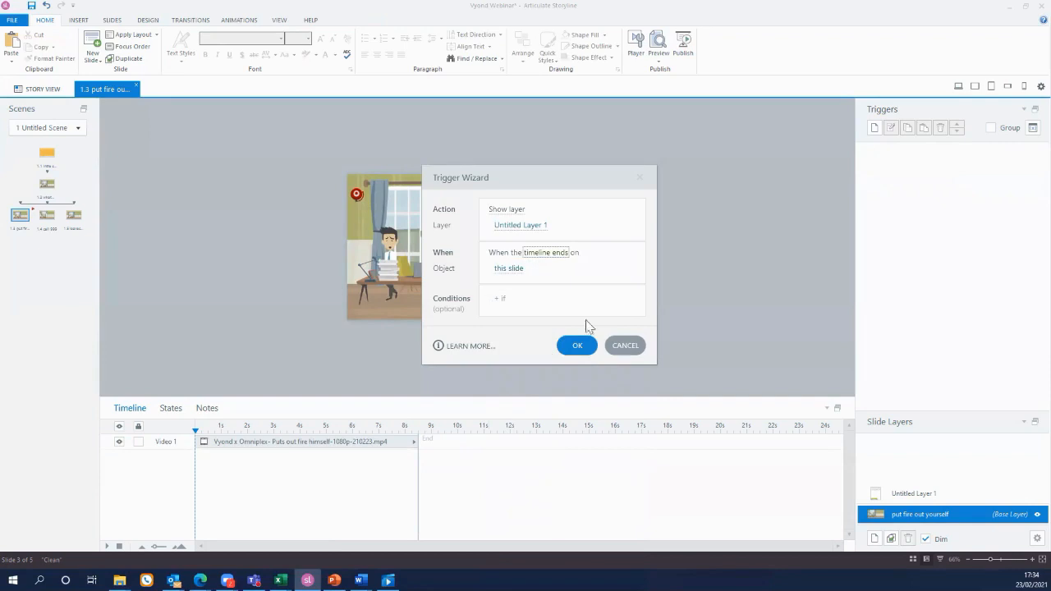
pyautogui.click(579, 346)
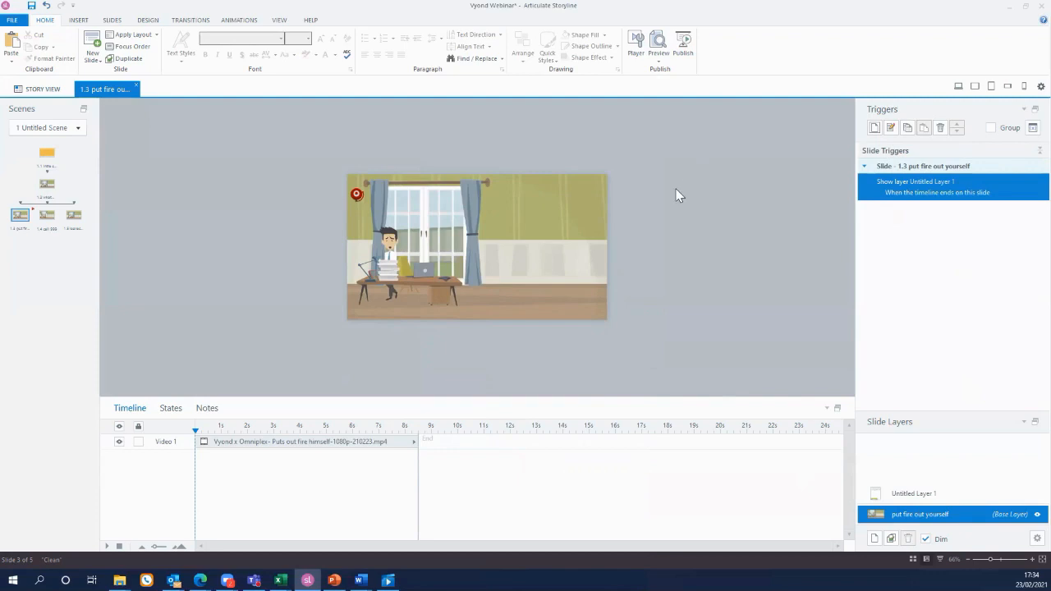
# - Check the video frame at about 8 s, and move Untitled Layer 1's feedback text and Continue button onto the slide's left half
pyautogui.click(284, 443)
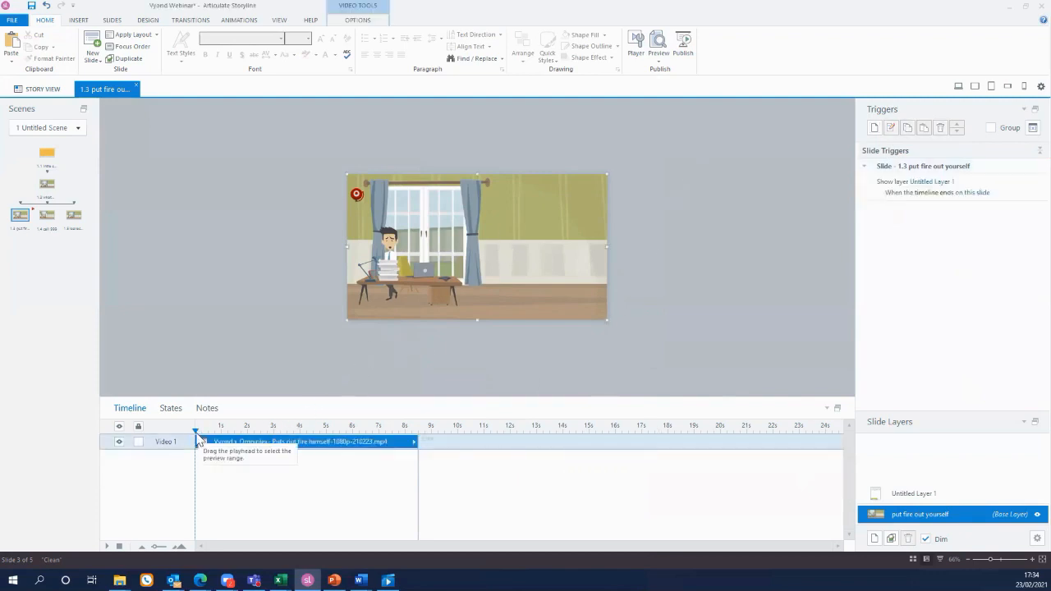
pyautogui.click(197, 435)
pyautogui.moveTo(197, 435); pyautogui.dragTo(406, 438)
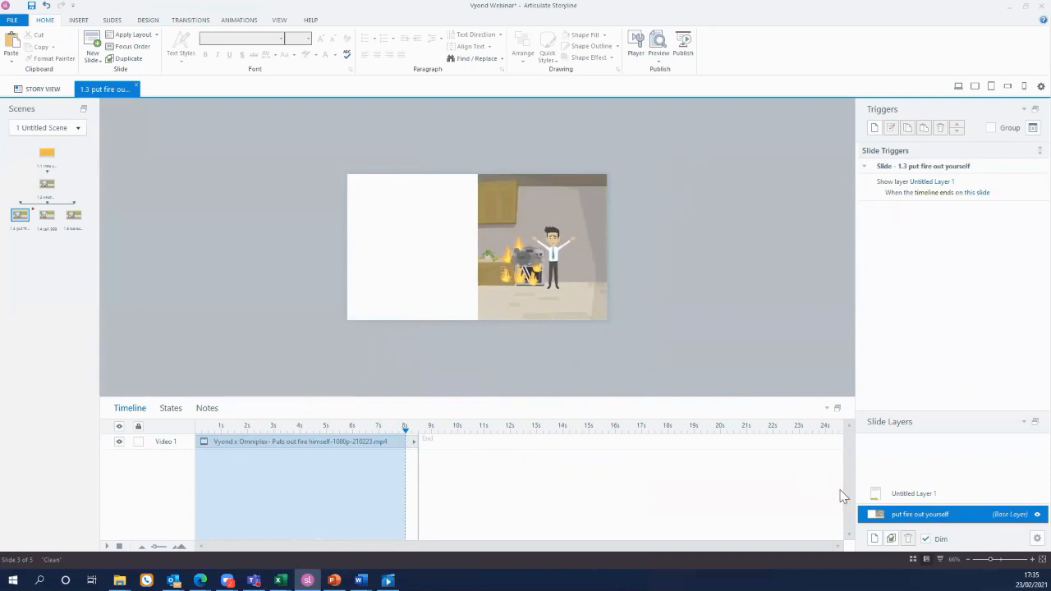
pyautogui.click(903, 498)
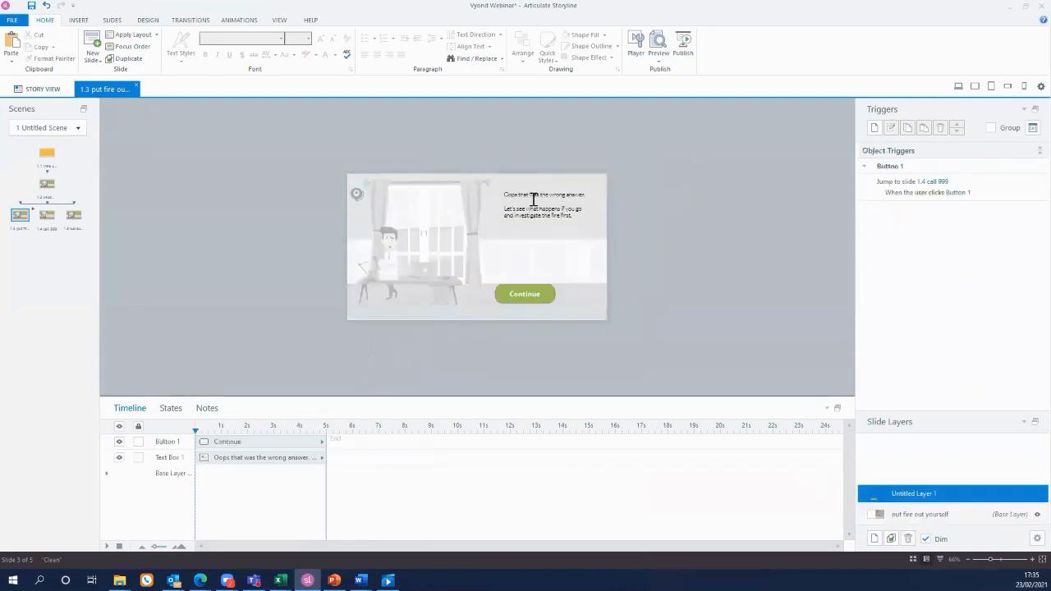
pyautogui.click(503, 194)
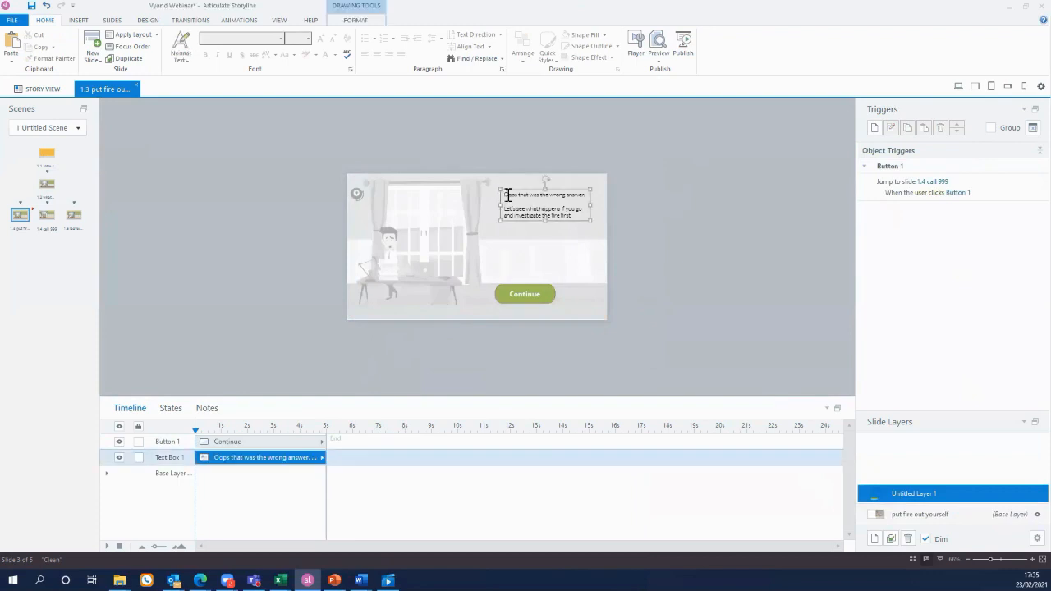
pyautogui.moveTo(511, 192); pyautogui.dragTo(376, 188)
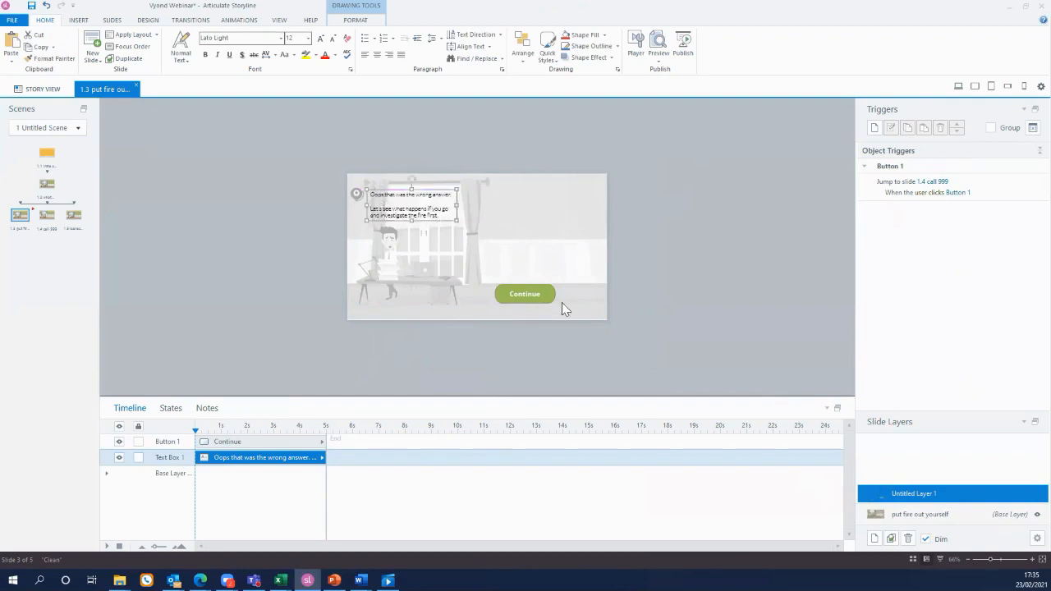
pyautogui.click(531, 287)
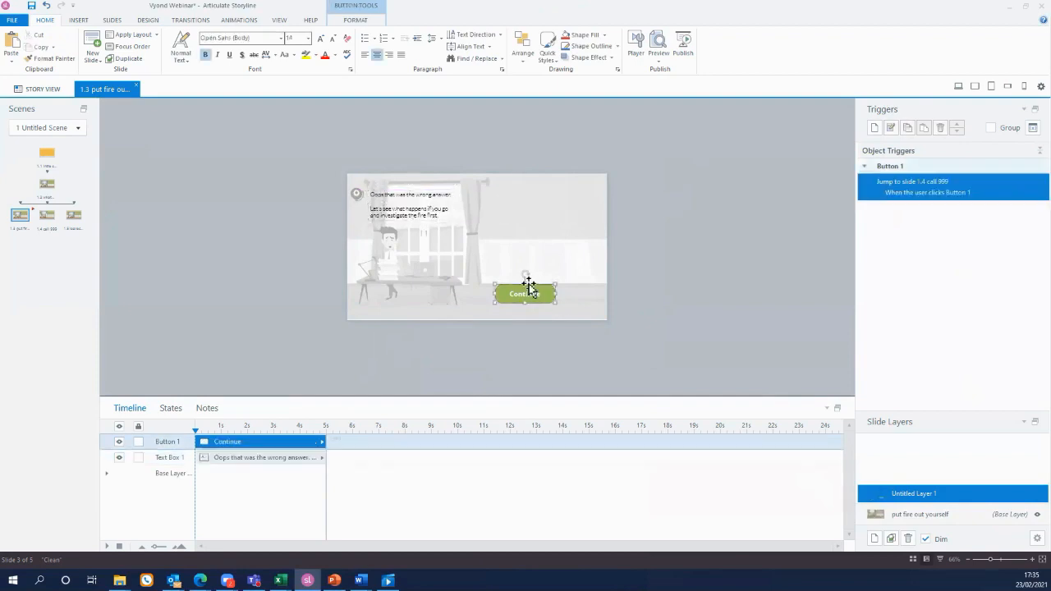
pyautogui.moveTo(528, 286); pyautogui.dragTo(413, 287)
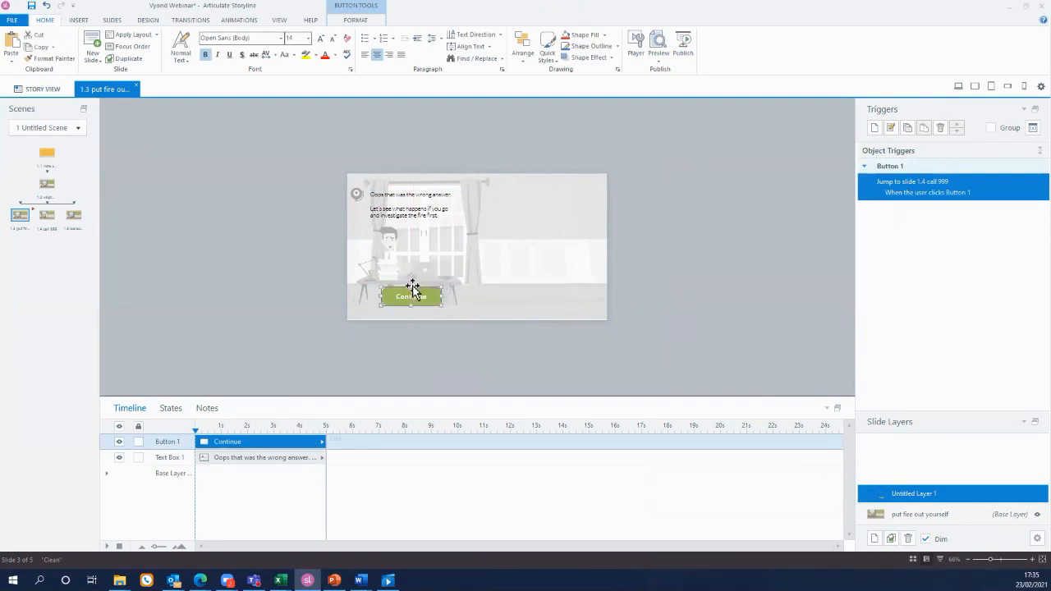
pyautogui.click(266, 313)
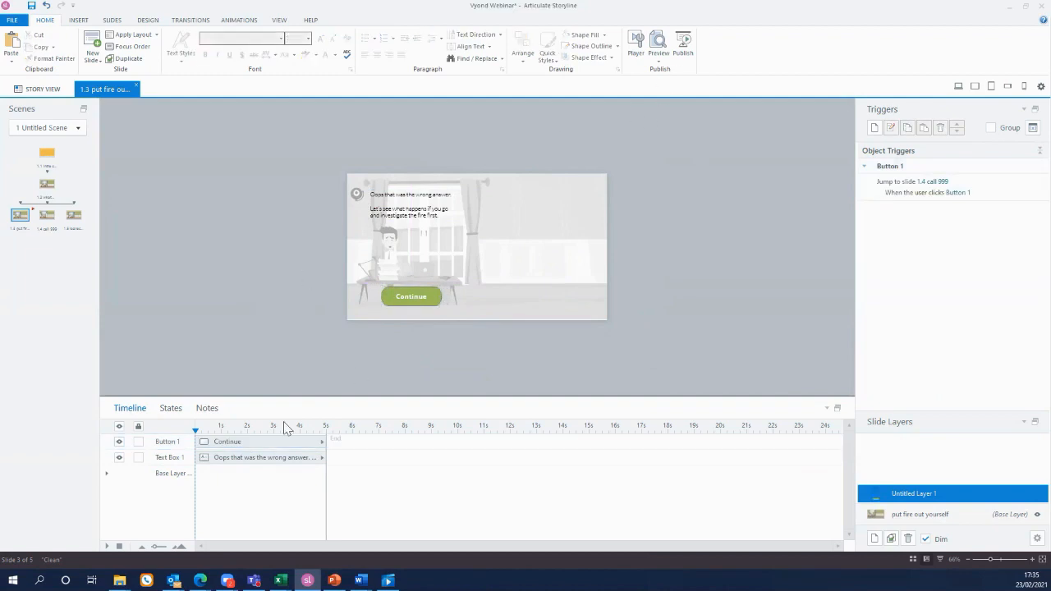
# - Preview slide 1.3 from its base layer through to the feedback layer, and return to the story overview
pyautogui.click(957, 517)
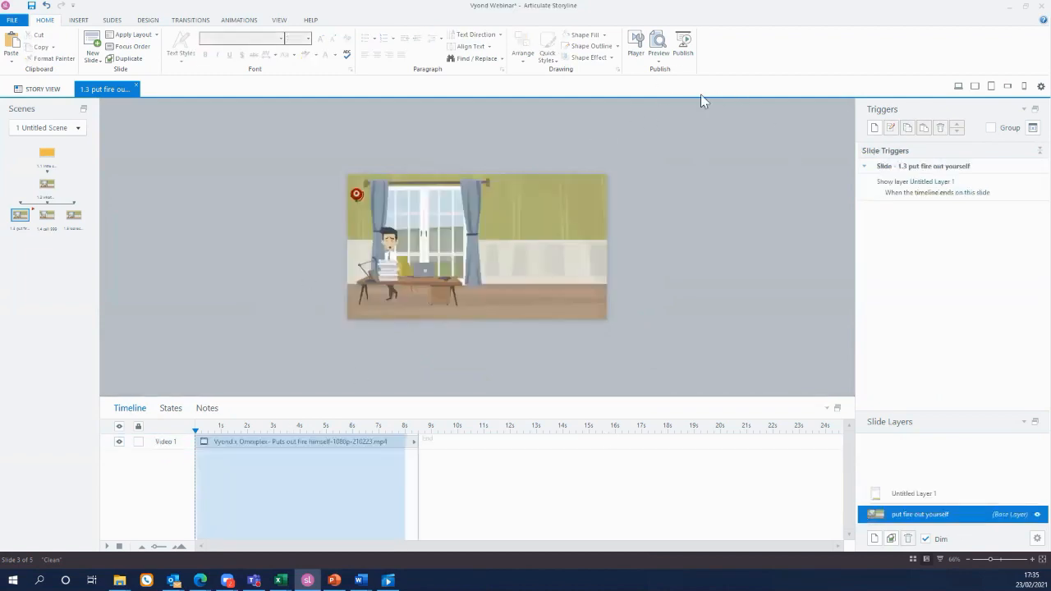
pyautogui.click(659, 59)
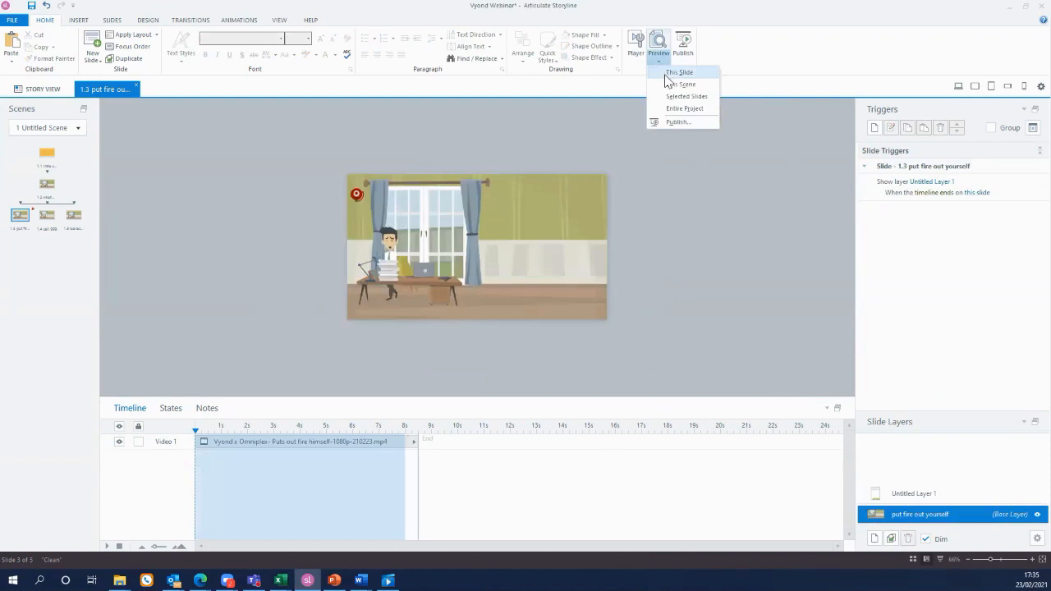
pyautogui.click(678, 72)
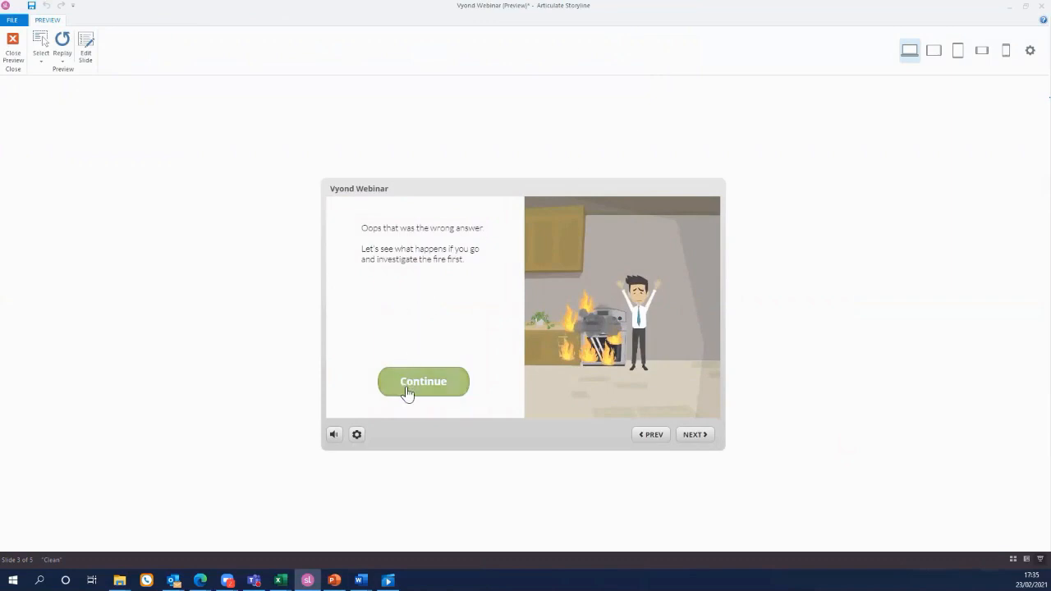
pyautogui.click(12, 58)
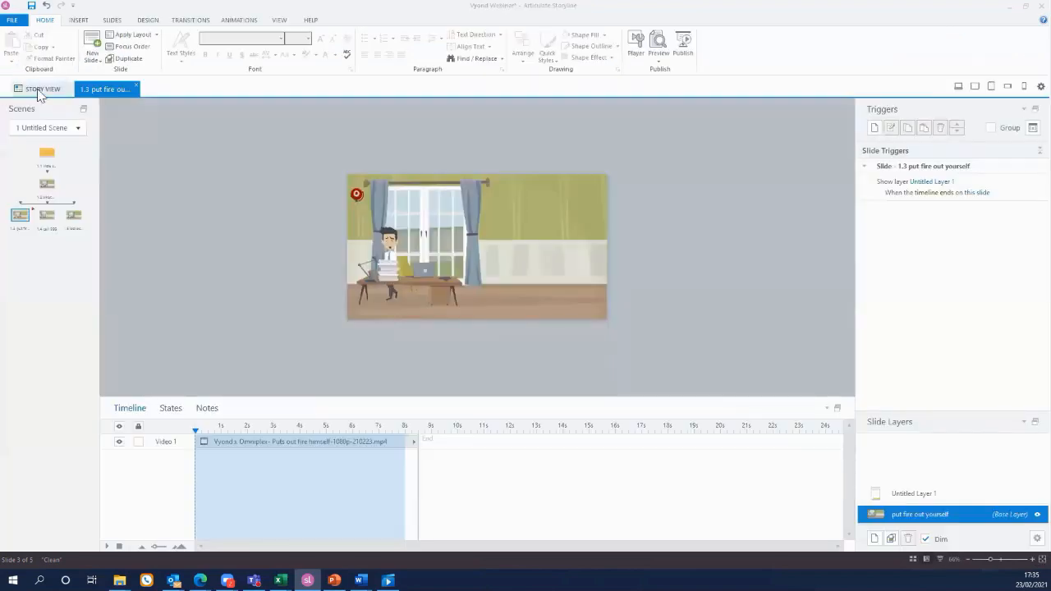
pyautogui.click(37, 88)
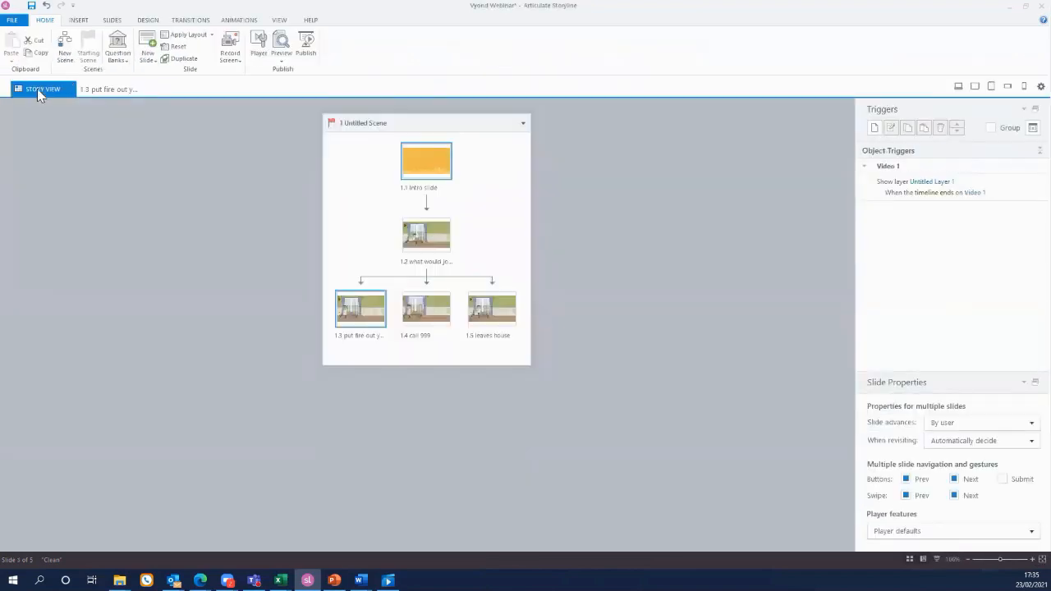